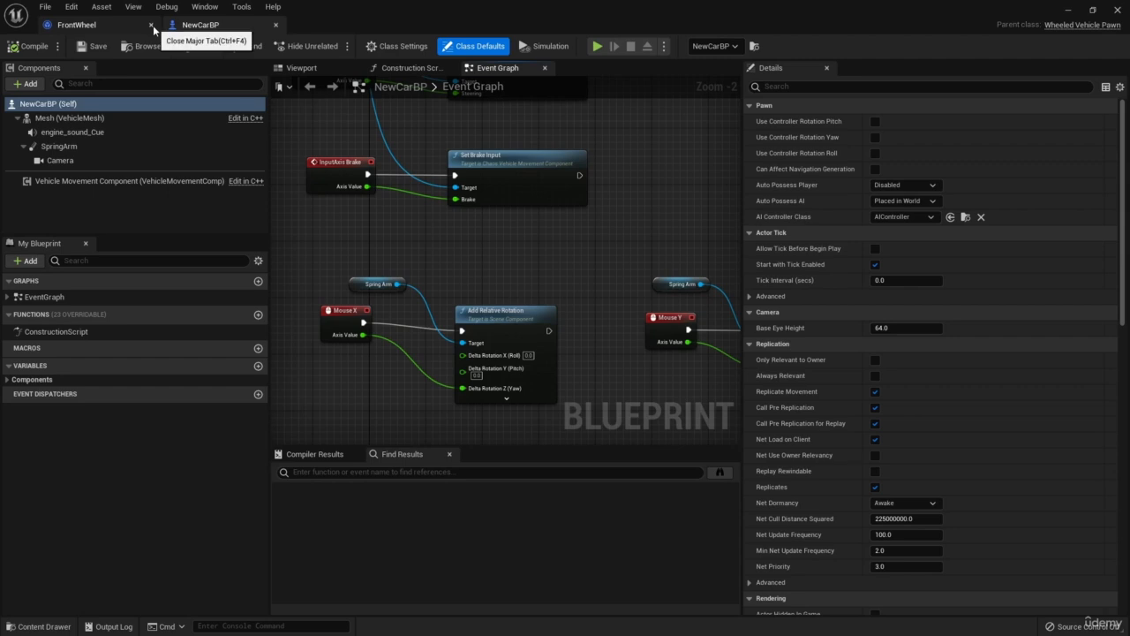
# Close the FrontWheel blueprint and collapse every detail category of NewCarBP's Vehicle Movement Component except Steering Setup.
pyautogui.click(149, 25)
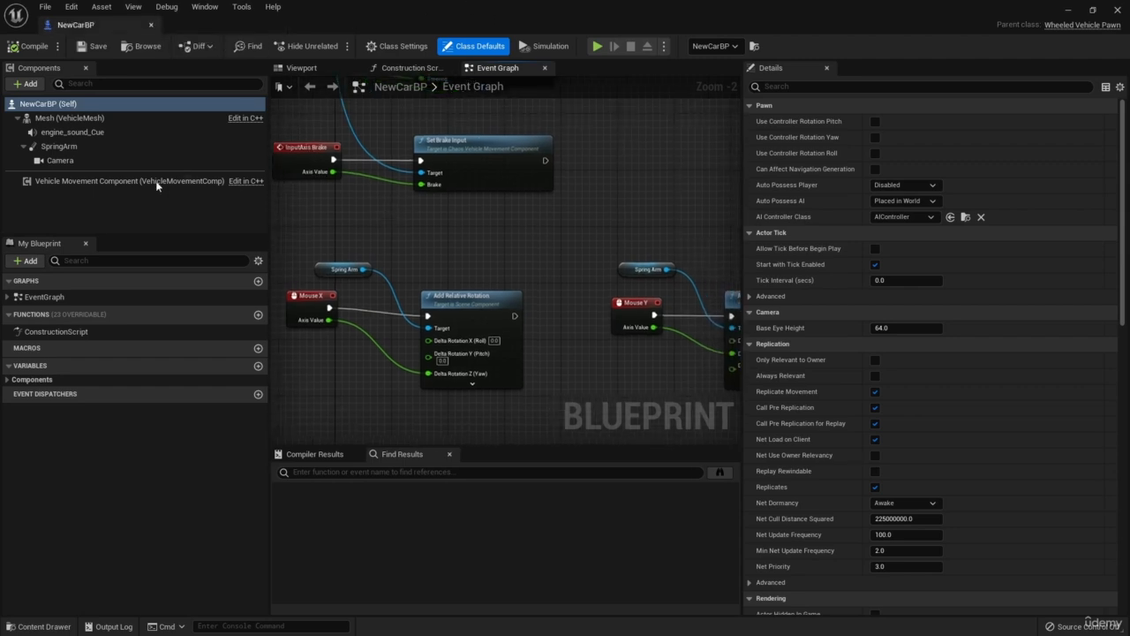
pyautogui.click(216, 181)
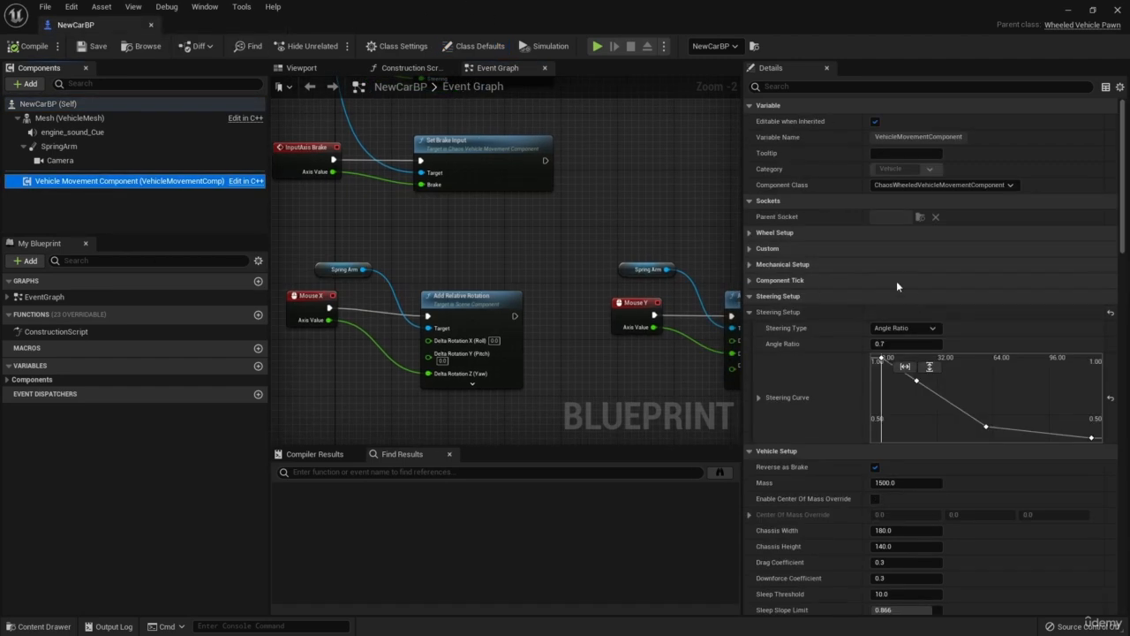
pyautogui.click(756, 453)
pyautogui.click(747, 110)
pyautogui.click(748, 121)
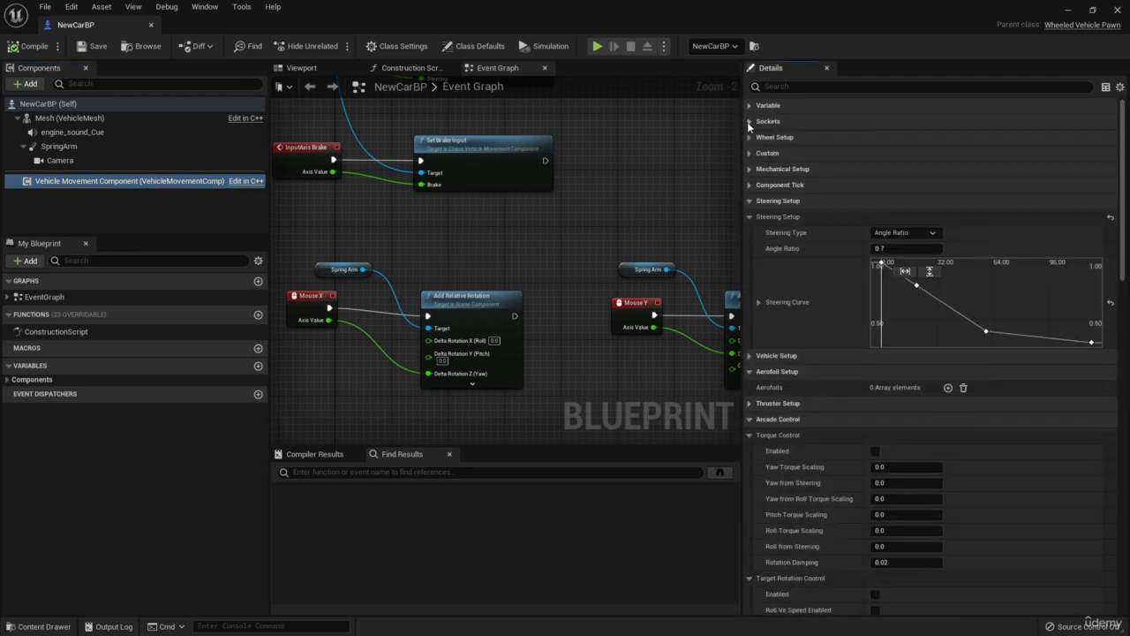
pyautogui.click(749, 372)
pyautogui.click(749, 404)
pyautogui.click(749, 420)
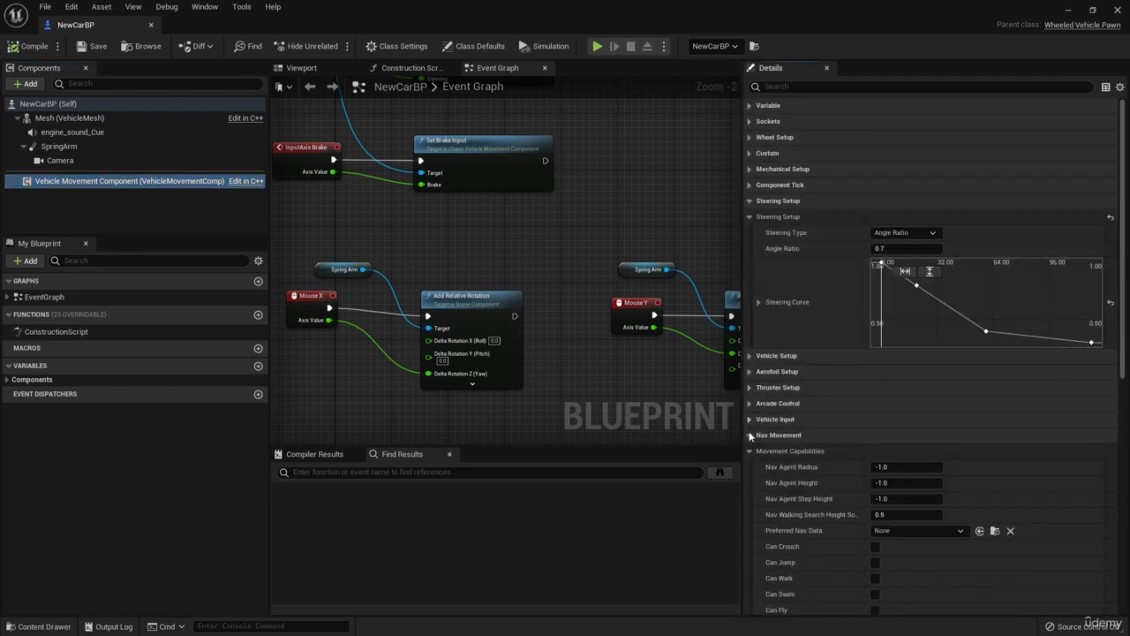
pyautogui.click(749, 435)
pyautogui.click(749, 451)
pyautogui.click(748, 467)
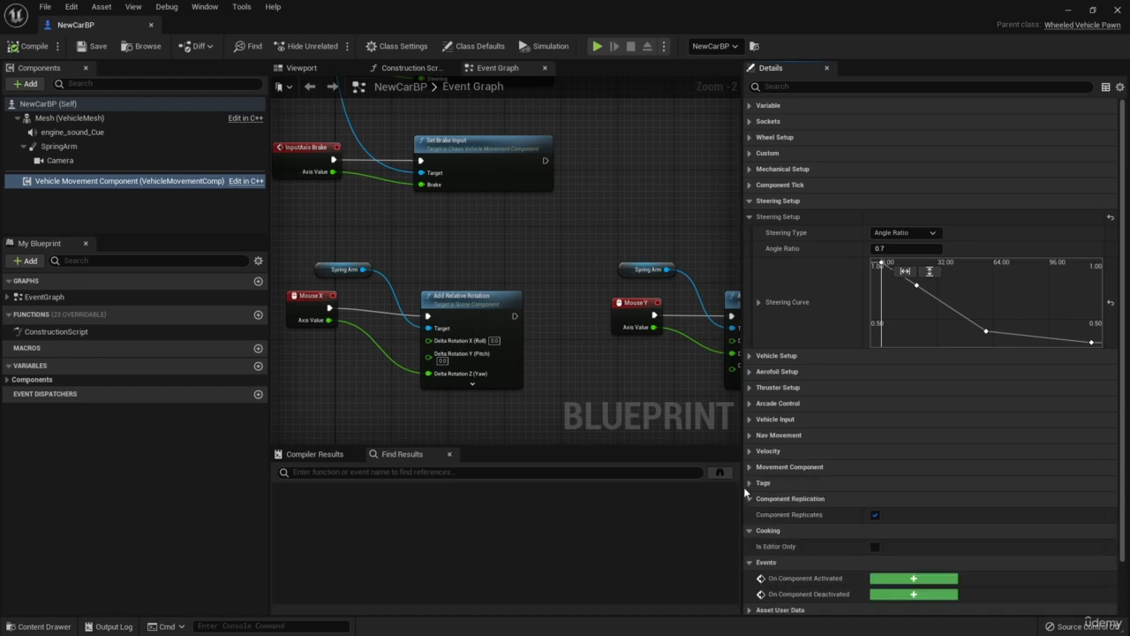
pyautogui.click(749, 499)
pyautogui.click(749, 515)
pyautogui.click(749, 530)
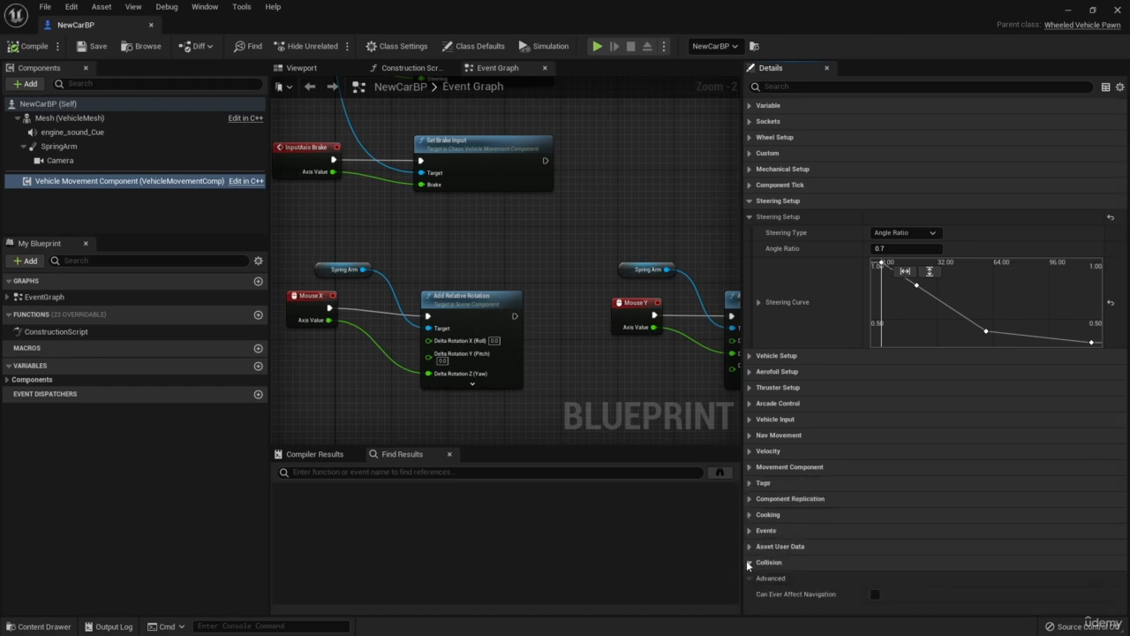
# Examine the overall shape of the Steering Curve in the Vehicle Movement Component's Steering Setup.
pyautogui.scroll(-2, 942, 321)
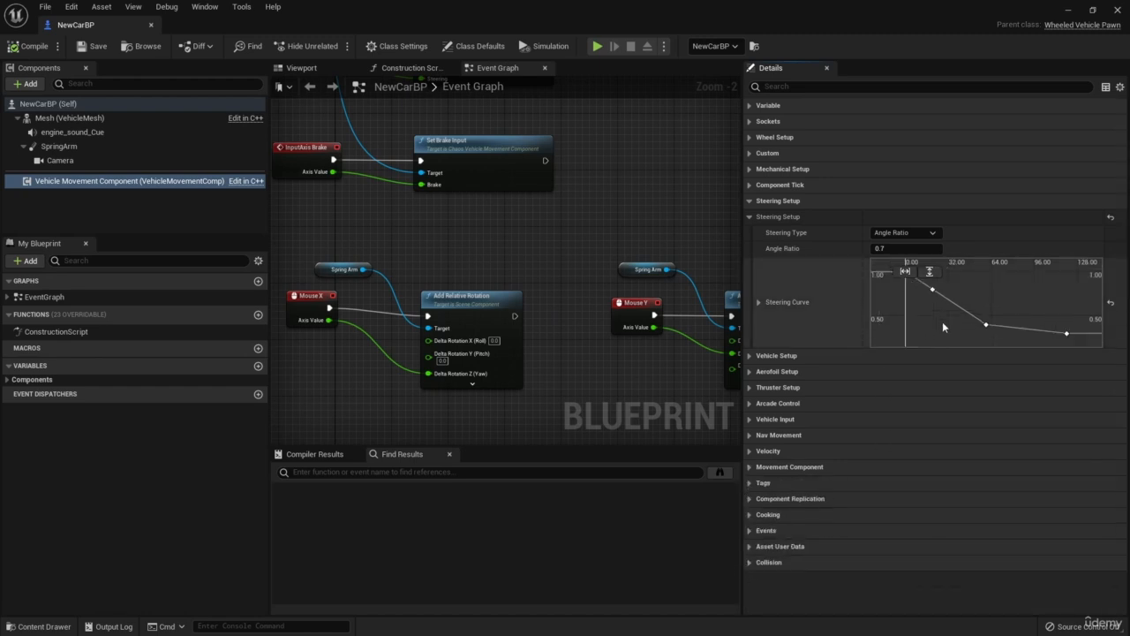
pyautogui.scroll(-3, 943, 320)
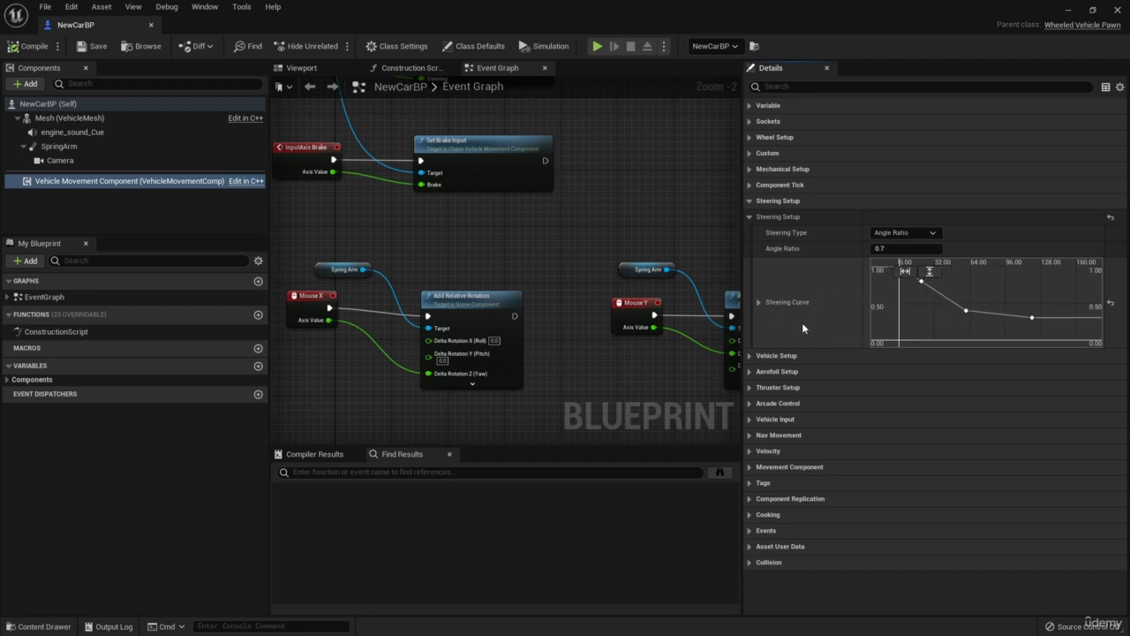
pyautogui.moveTo(947, 312); pyautogui.dragTo(922, 321, button='right')
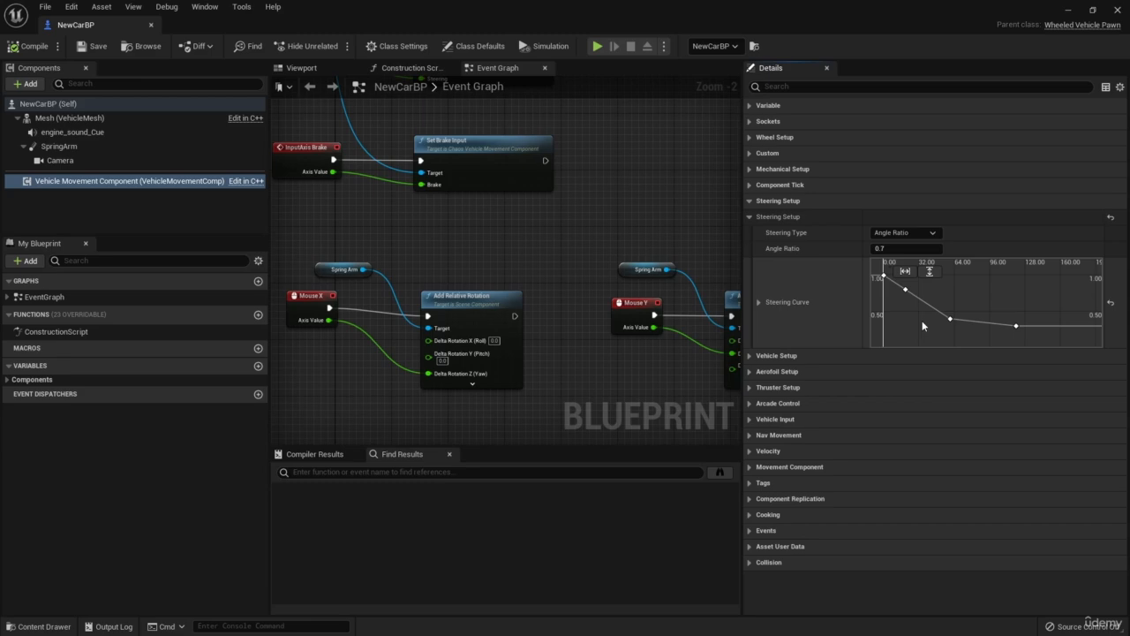
# Open the FrontWheel blueprint from the NewVehicle folder, set its Max Steer Angle to 90, and compile it.
pyautogui.click(1068, 10)
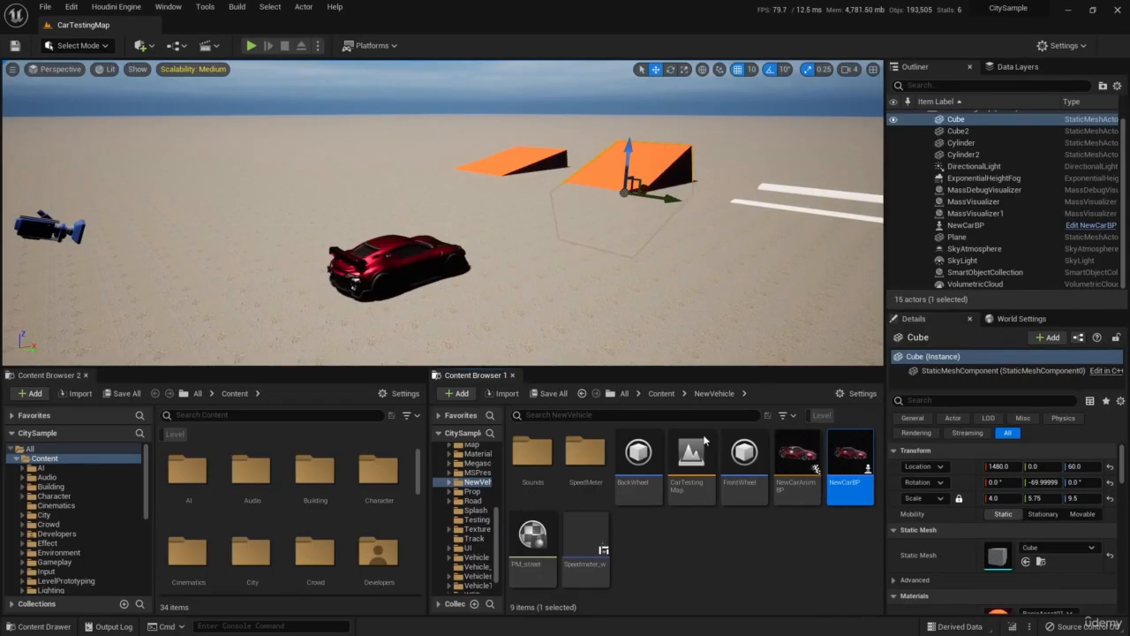
pyautogui.doubleClick(744, 468)
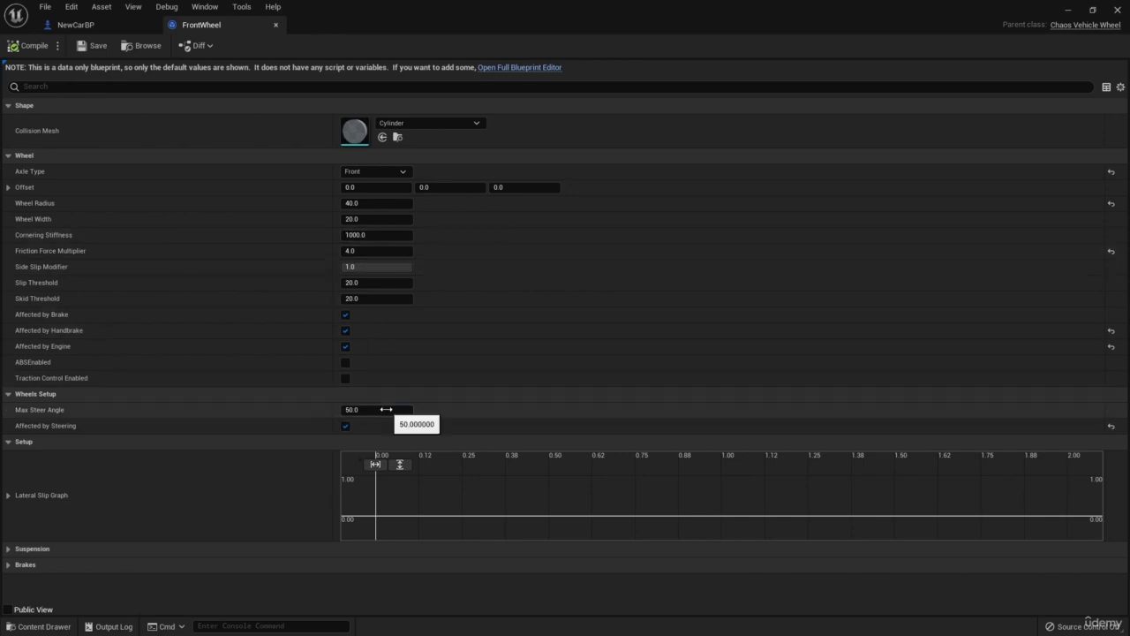
pyautogui.press('Return')
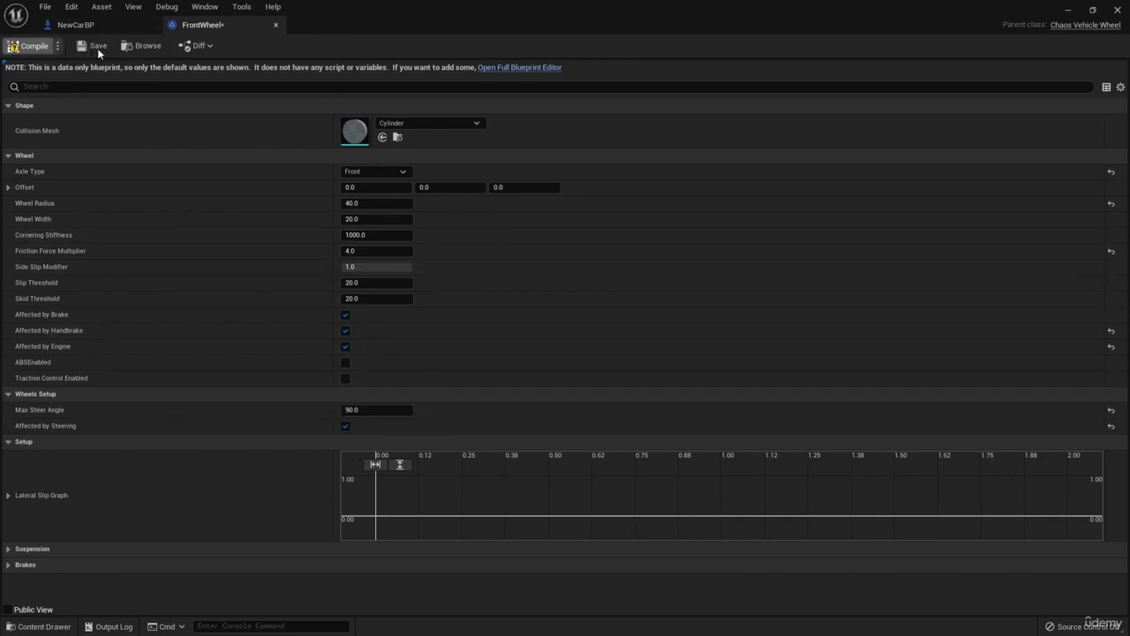
pyautogui.click(1070, 11)
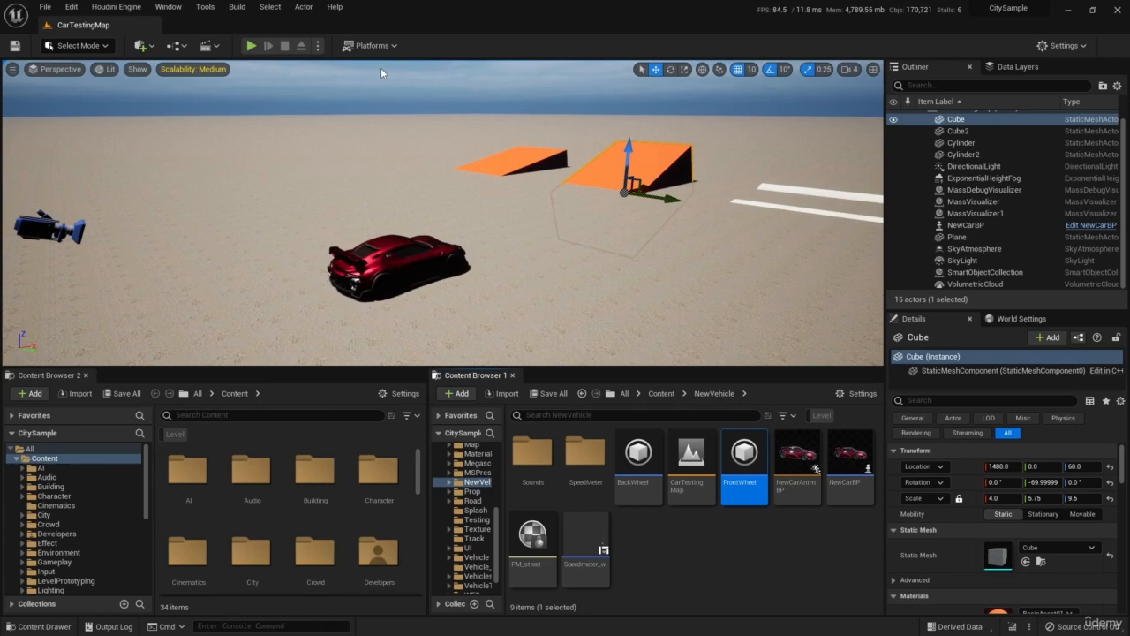
# Play the CarTestingMap level, drive forward while steering right to test the 90-degree steer angle, and stop the simulation.
pyautogui.click(252, 45)
pyautogui.press('w')
pyautogui.press('d')
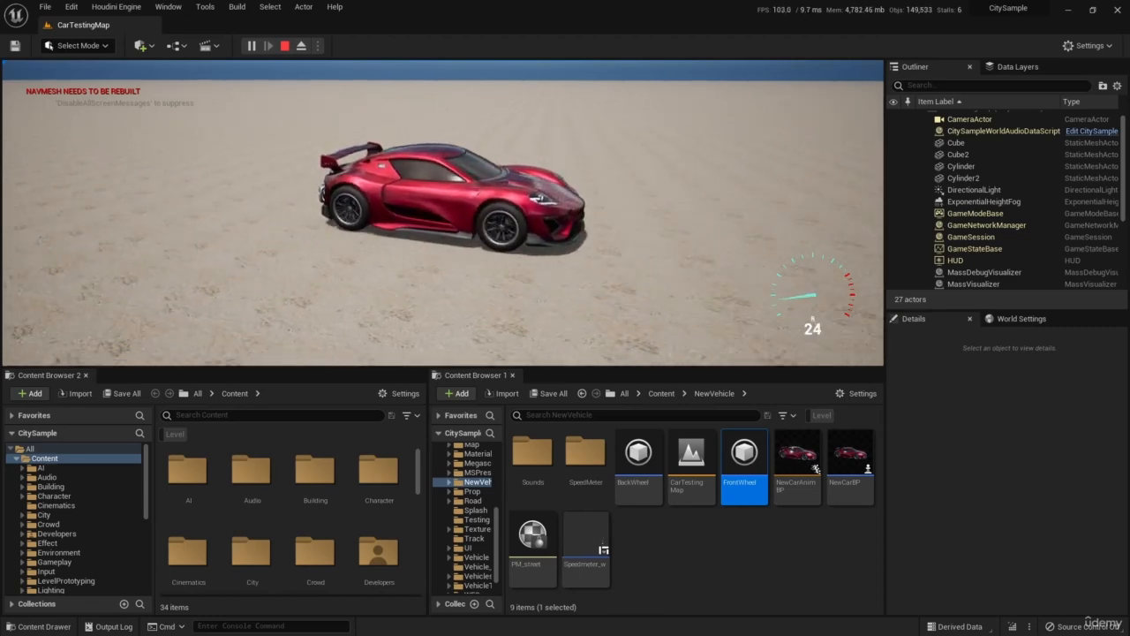
pyautogui.click(284, 45)
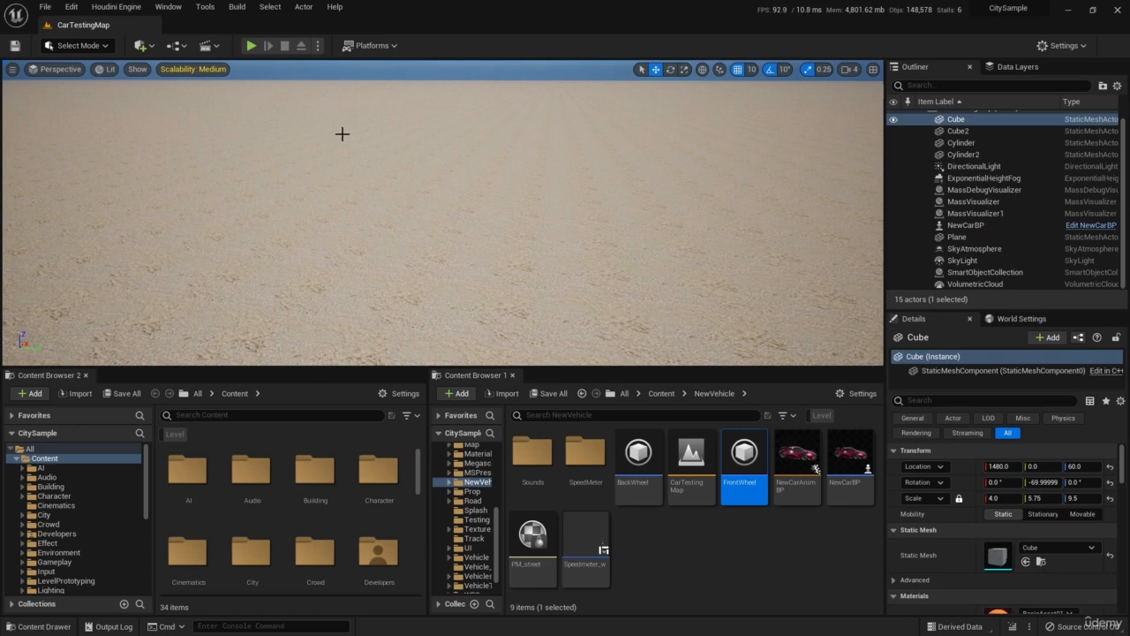
# Examine the time and value of each key on the Steering Curve in NewCarBP's Vehicle Movement Component.
pyautogui.hotkey('alt', 'Tab')
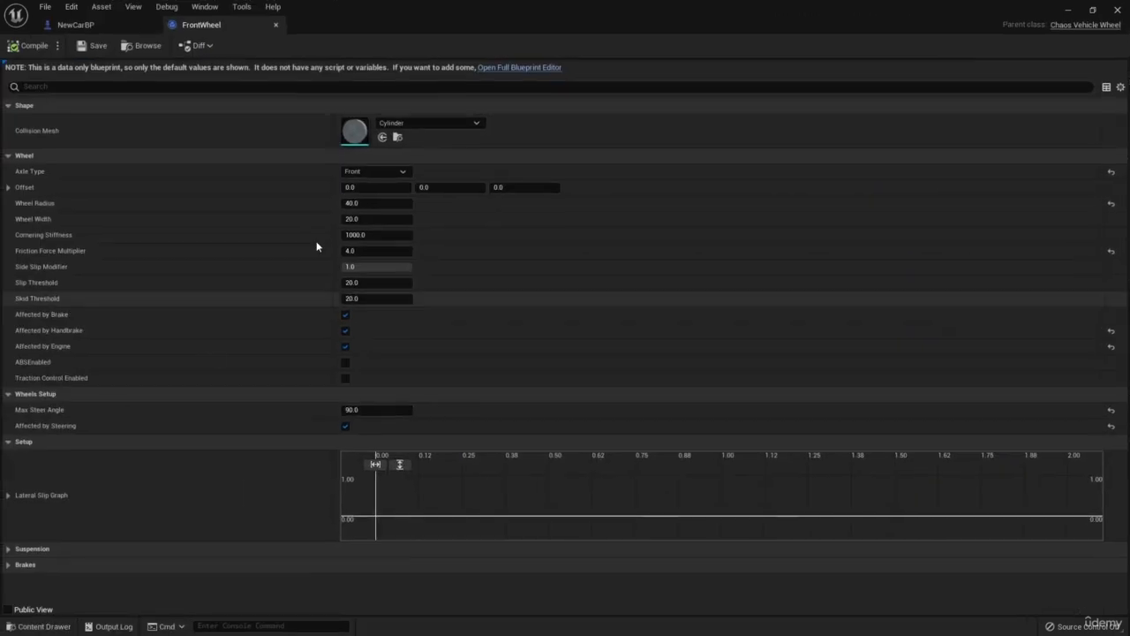
pyautogui.click(93, 32)
pyautogui.moveTo(555, 283); pyautogui.dragTo(428, 283, button='right')
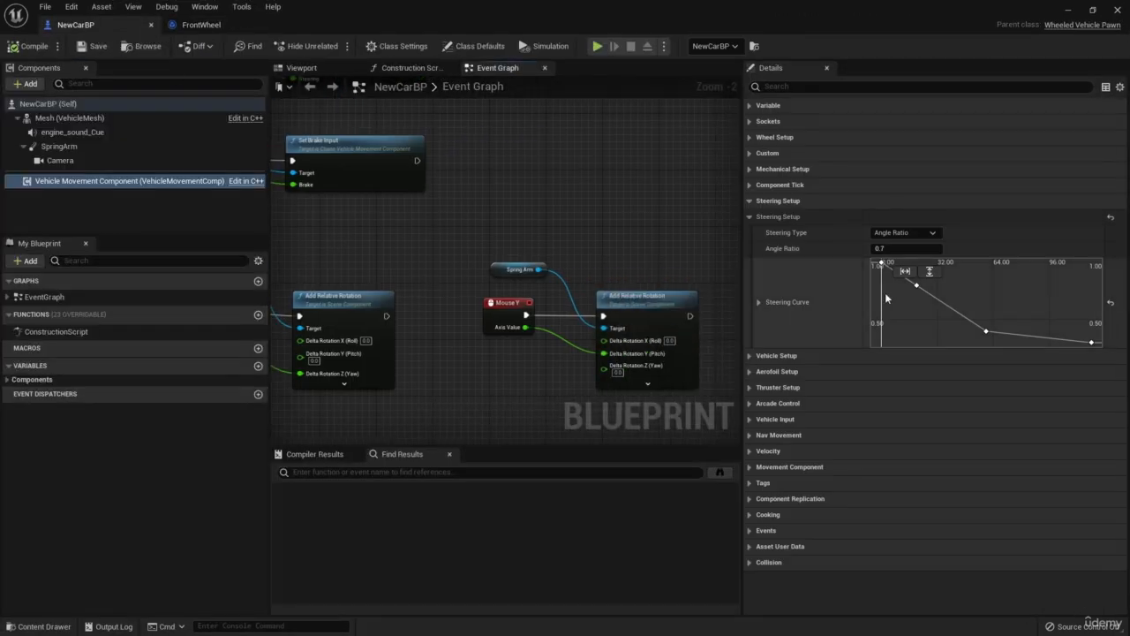
pyautogui.moveTo(900, 293); pyautogui.dragTo(917, 319, button='right')
pyautogui.scroll(-10, 898, 292)
pyautogui.scroll(2, 892, 312)
pyautogui.click(894, 288)
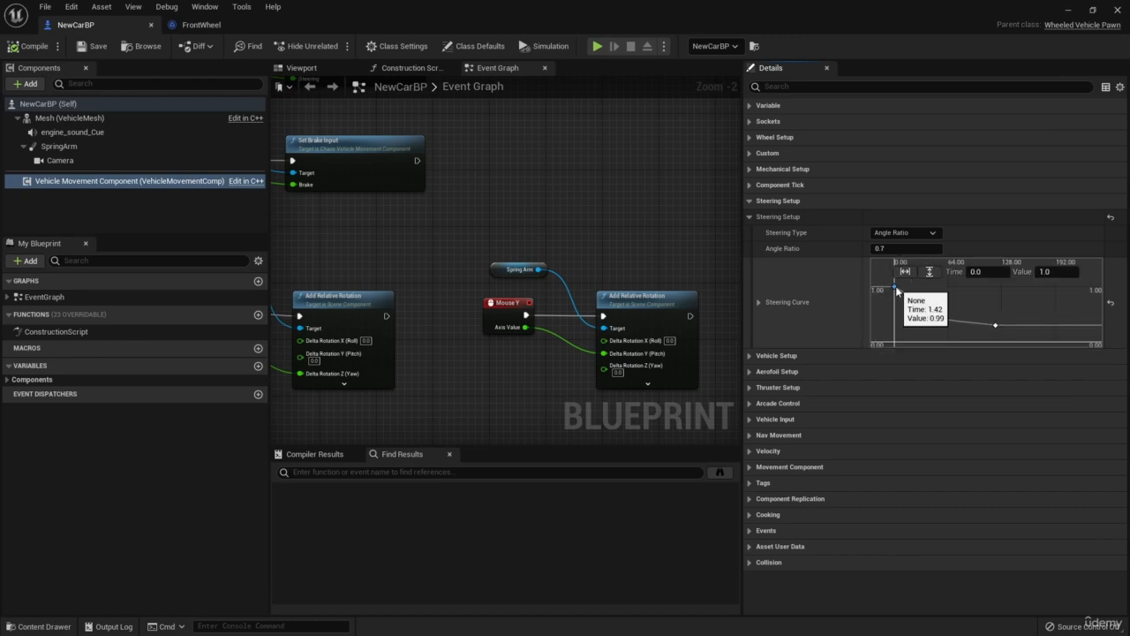
pyautogui.click(912, 298)
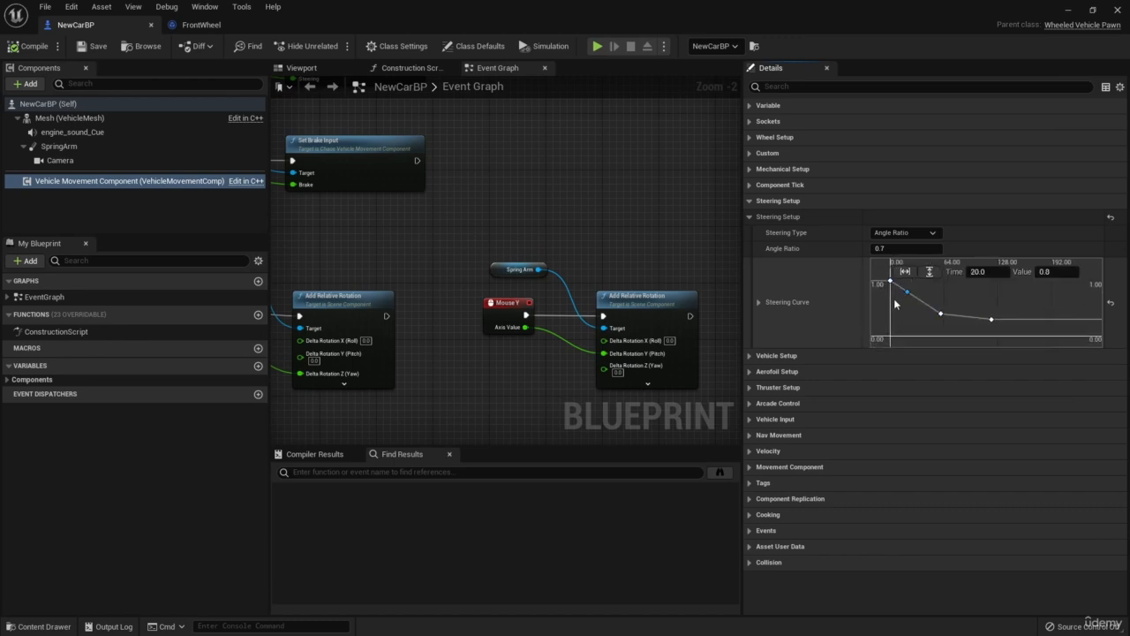
pyautogui.moveTo(907, 312); pyautogui.dragTo(903, 310, button='right')
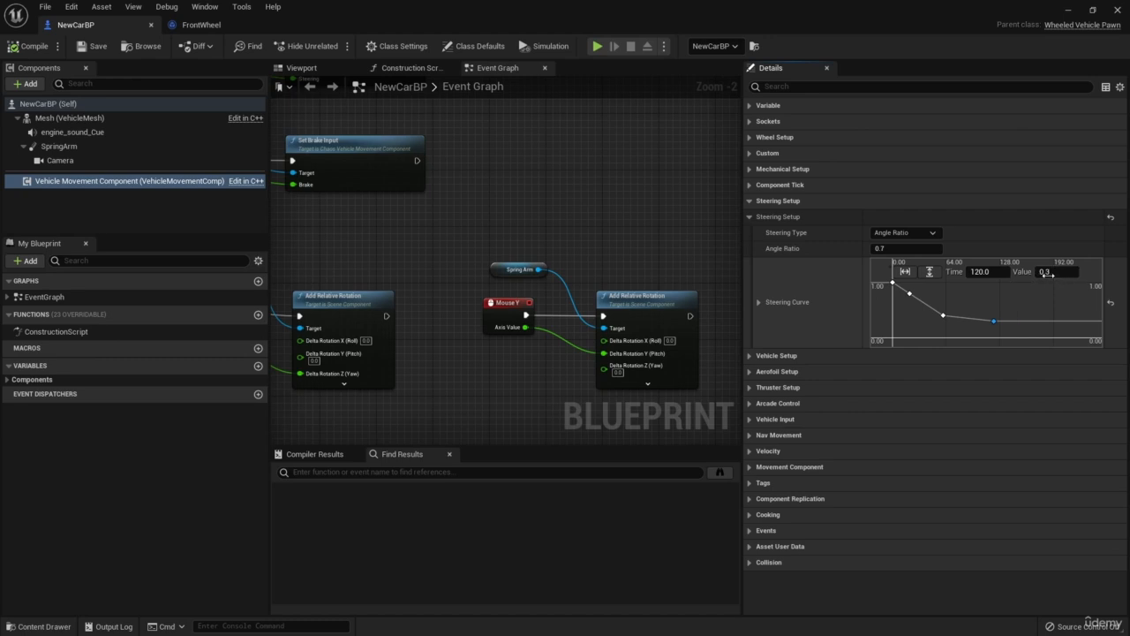
pyautogui.moveTo(1024, 290); pyautogui.dragTo(1014, 292, button='right')
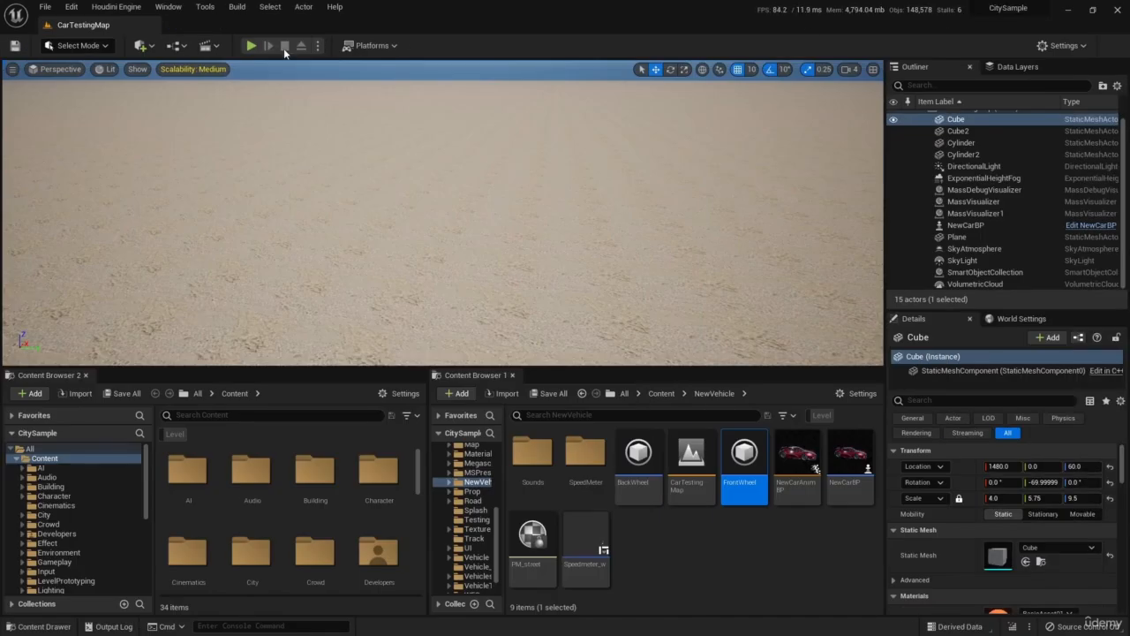
# Test-drive the car in the level, comparing how sharply it steers right at high and low speed, and end the play session.
pyautogui.hotkey('alt', 'p')
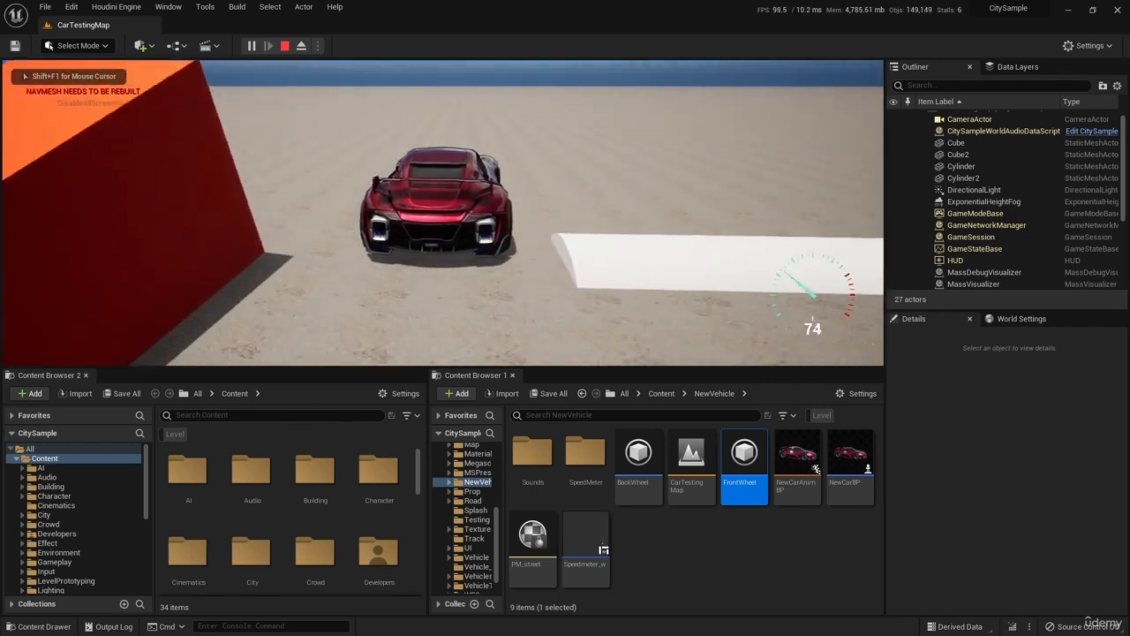
pyautogui.press('d')
pyautogui.press('d')
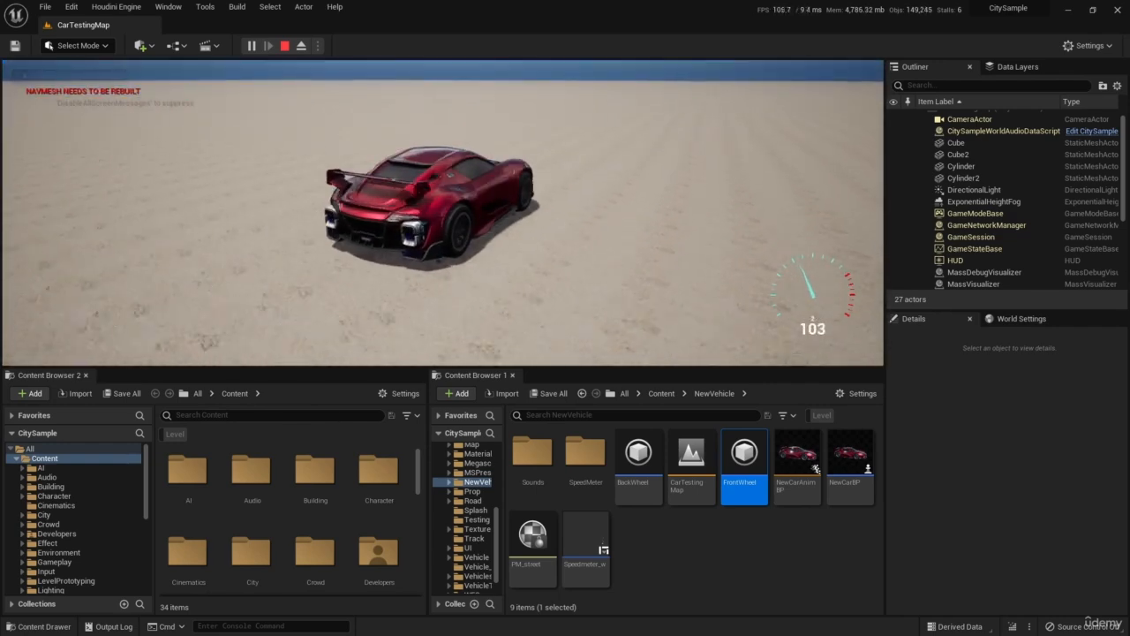
pyautogui.press('w')
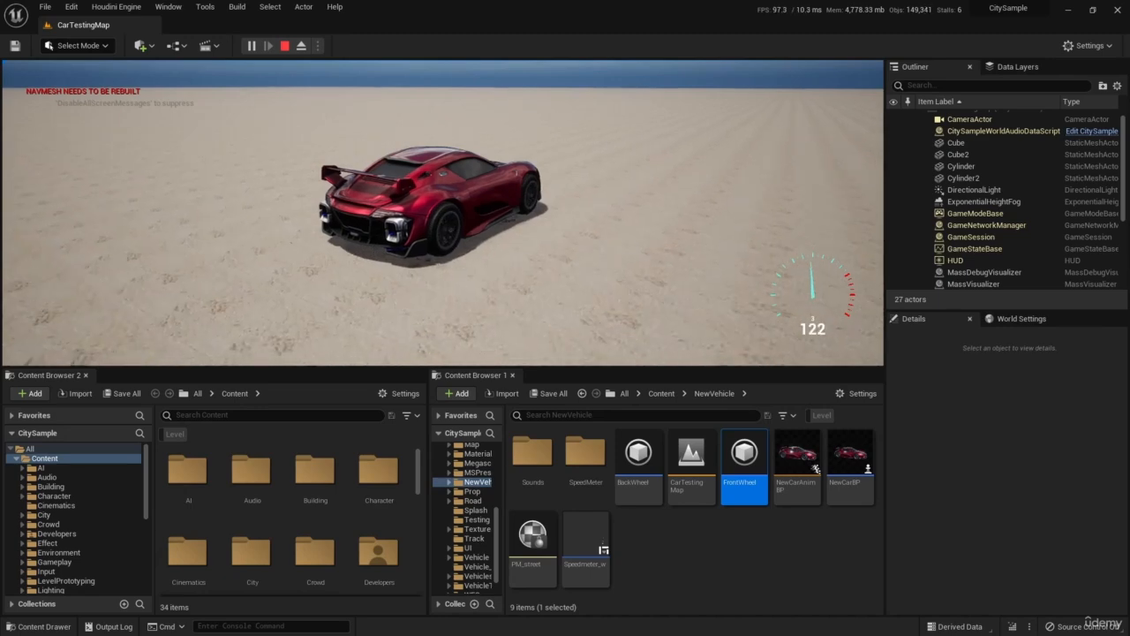
pyautogui.press('d')
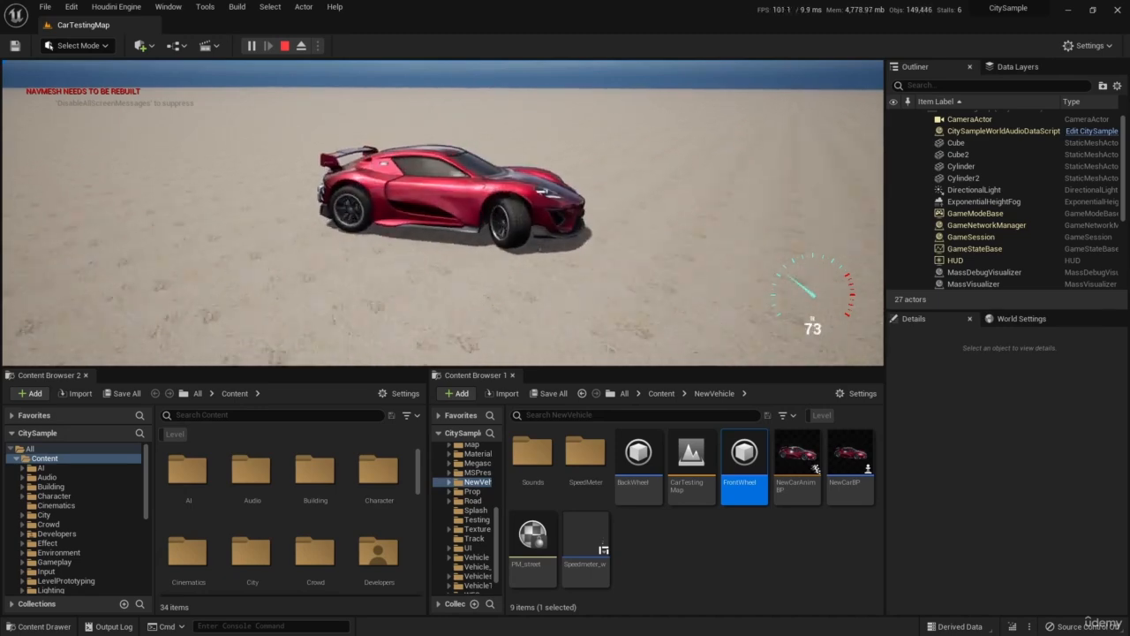
pyautogui.press('s')
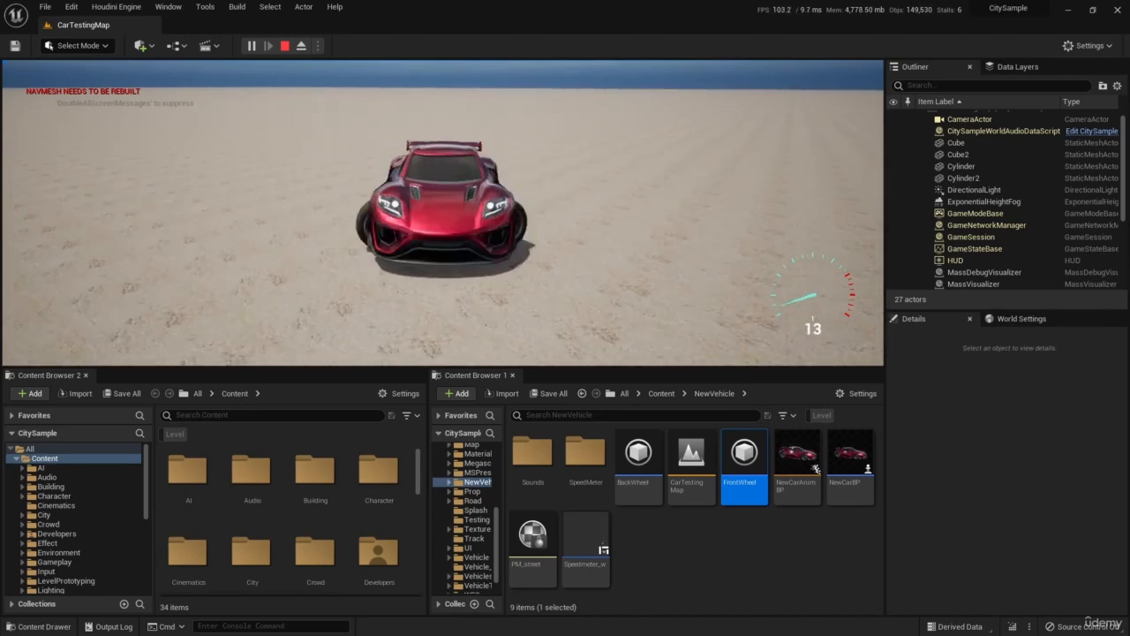
pyautogui.hotkey('shift', 'F1')
pyautogui.click(284, 45)
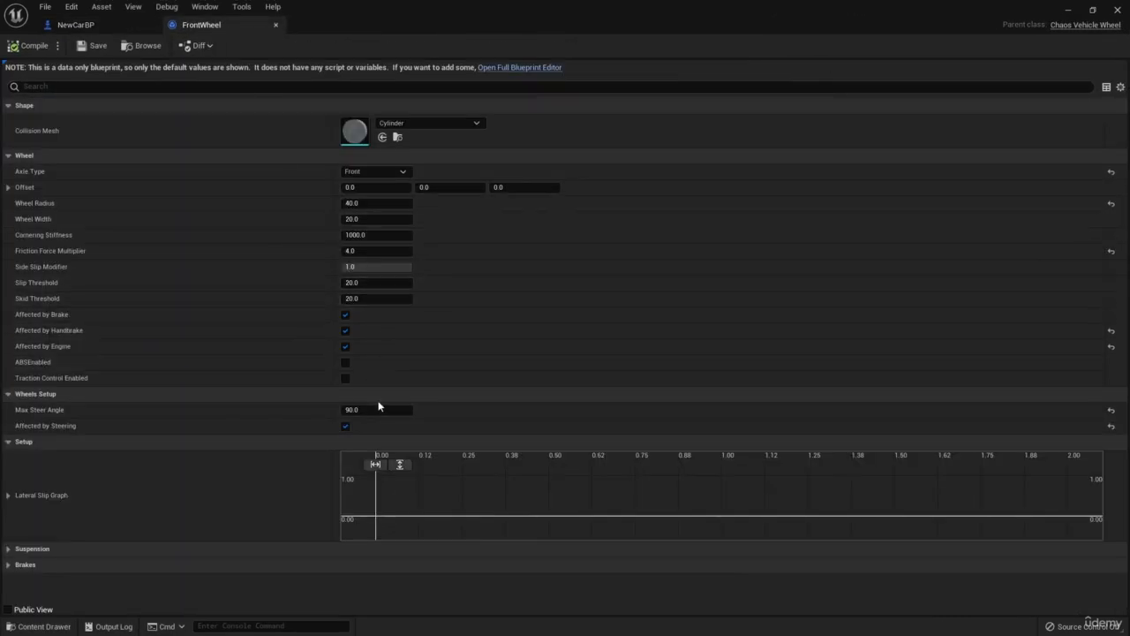
# Set the FrontWheel blueprint's Max Steer Angle to 60, compile it, and return to the level.
pyautogui.click(378, 410)
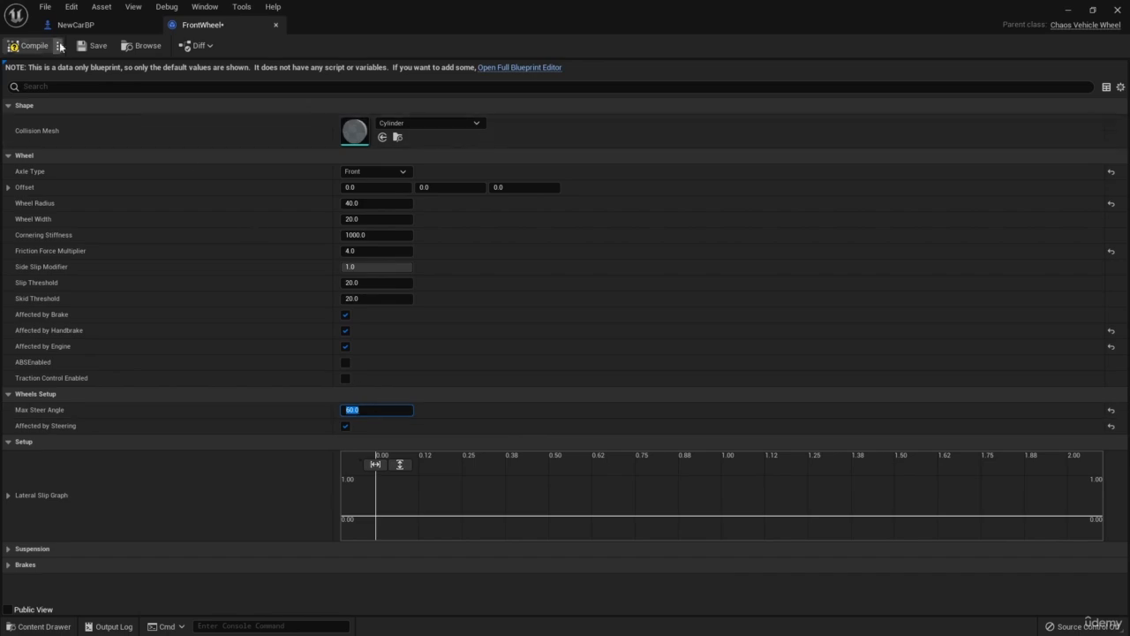
pyautogui.click(46, 47)
pyautogui.click(1068, 9)
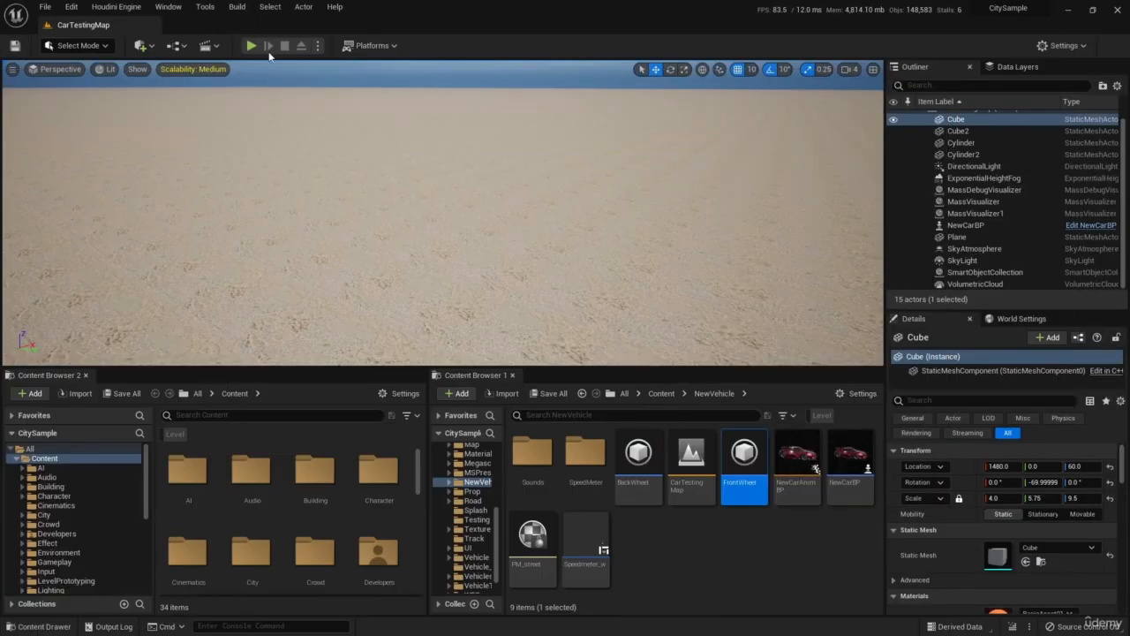
# Play the level, drive the car through right and left turns with the 60-degree steer angle, and stop the simulation.
pyautogui.click(254, 46)
pyautogui.press('w')
pyautogui.press('d')
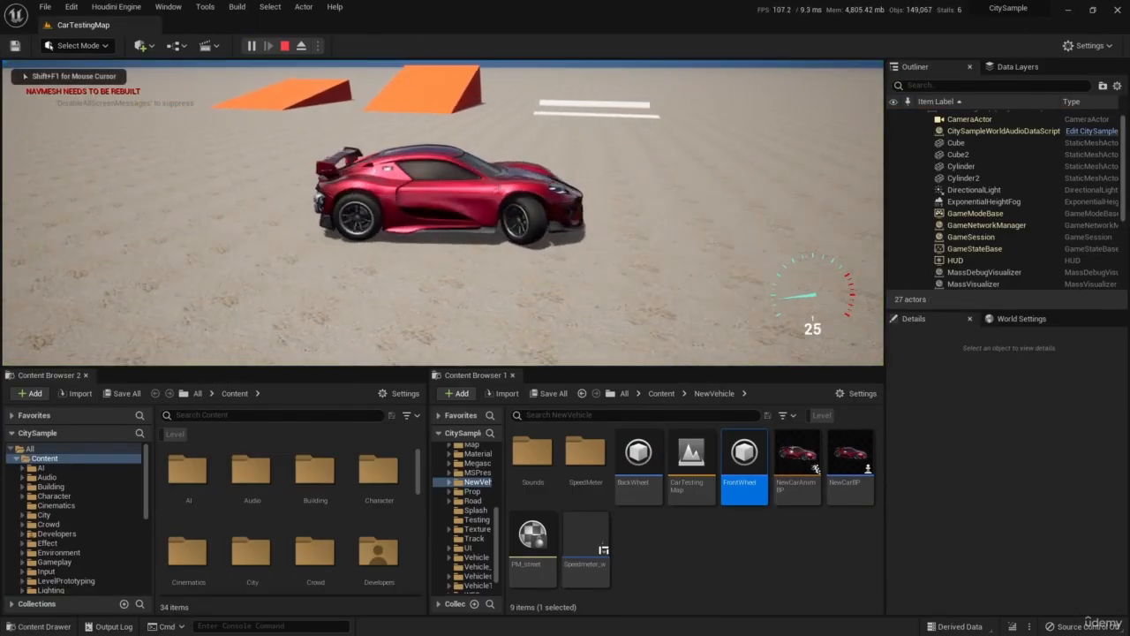
pyautogui.press('a')
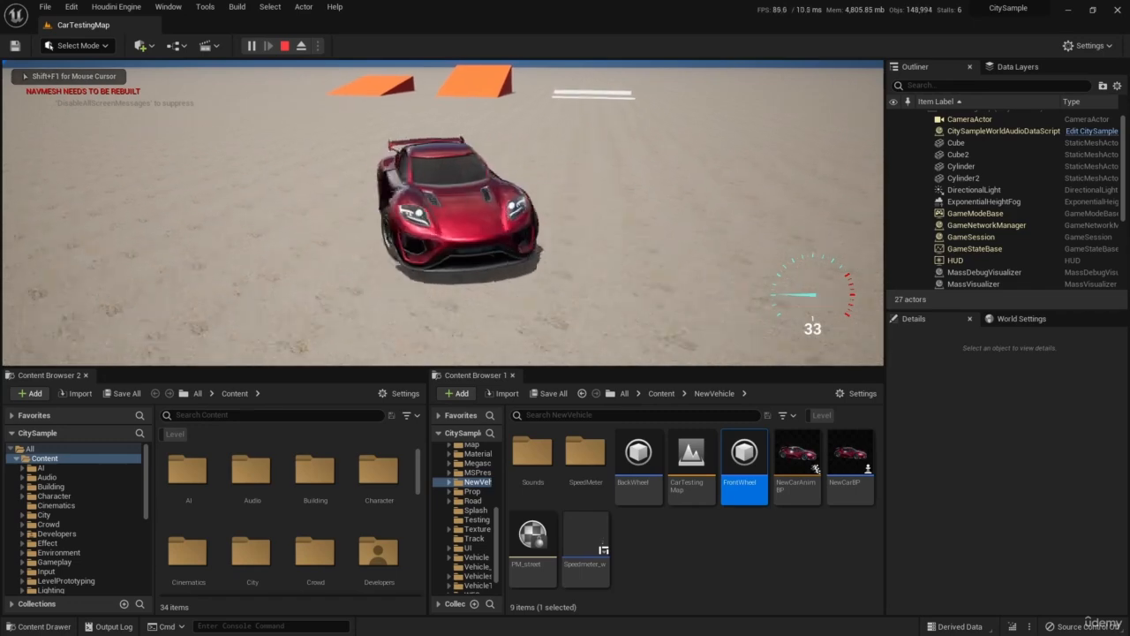
pyautogui.press('d')
pyautogui.hotkey('shift', 'F1')
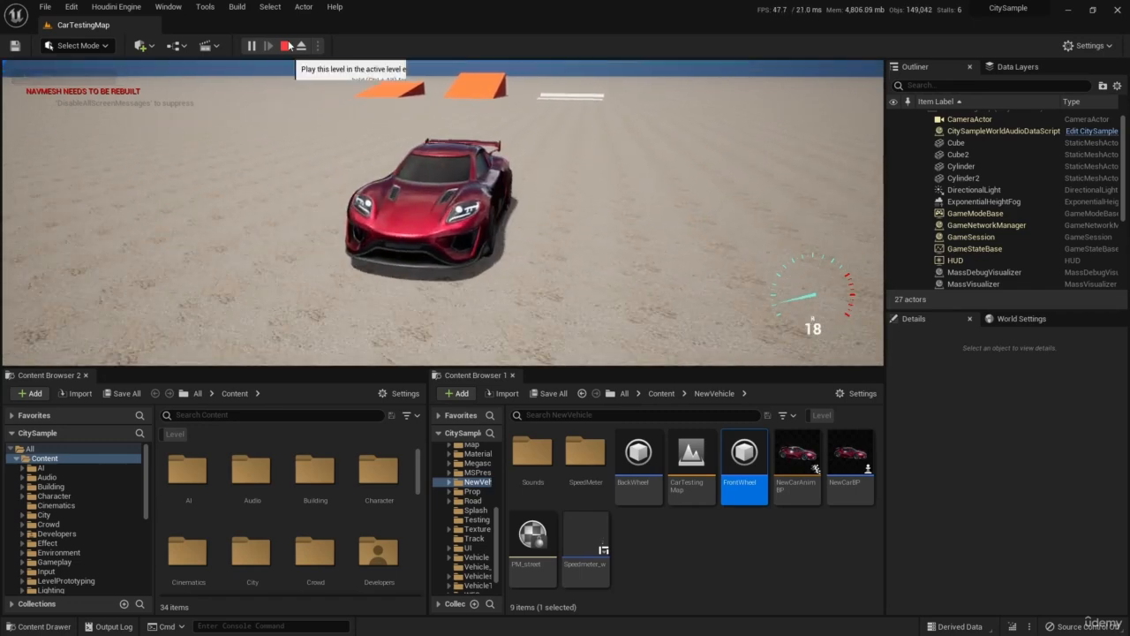
pyautogui.click(284, 46)
# Change the FrontWheel blueprint's Max Steer Angle to 55, compile it, and return to the level.
pyautogui.hotkey('alt', 'Tab')
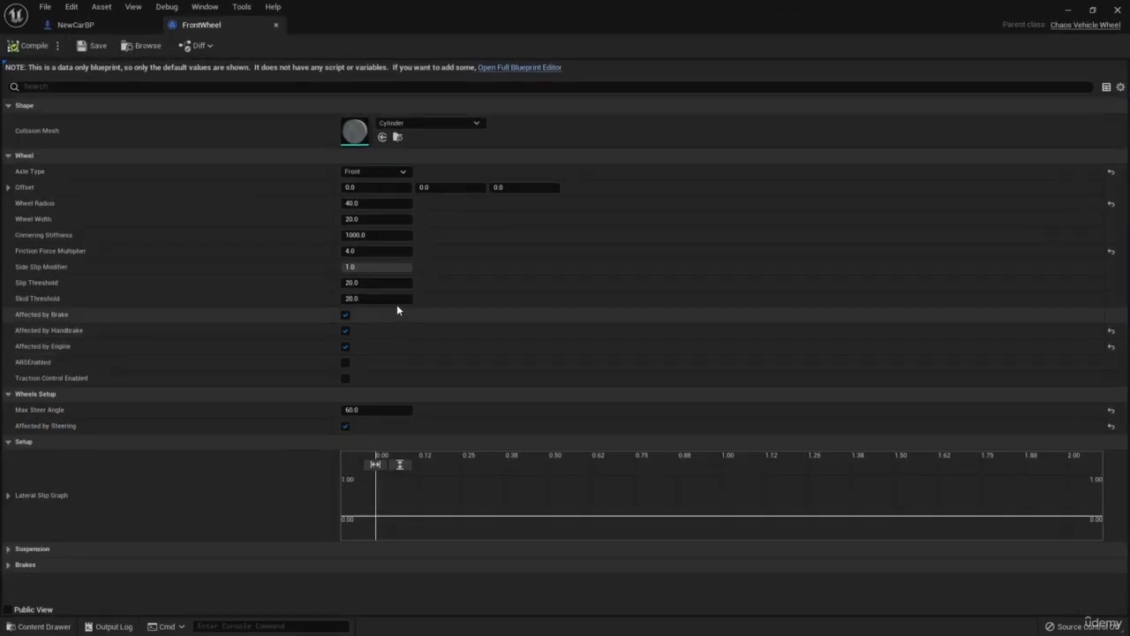
pyautogui.write('55')
pyautogui.press('Return')
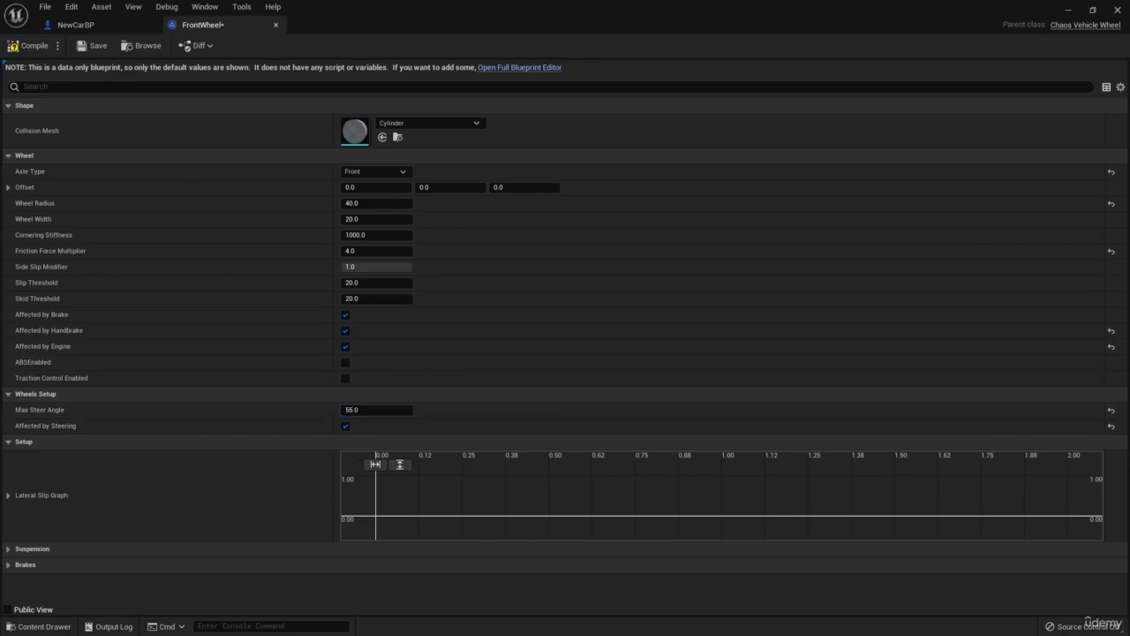
pyautogui.click(21, 46)
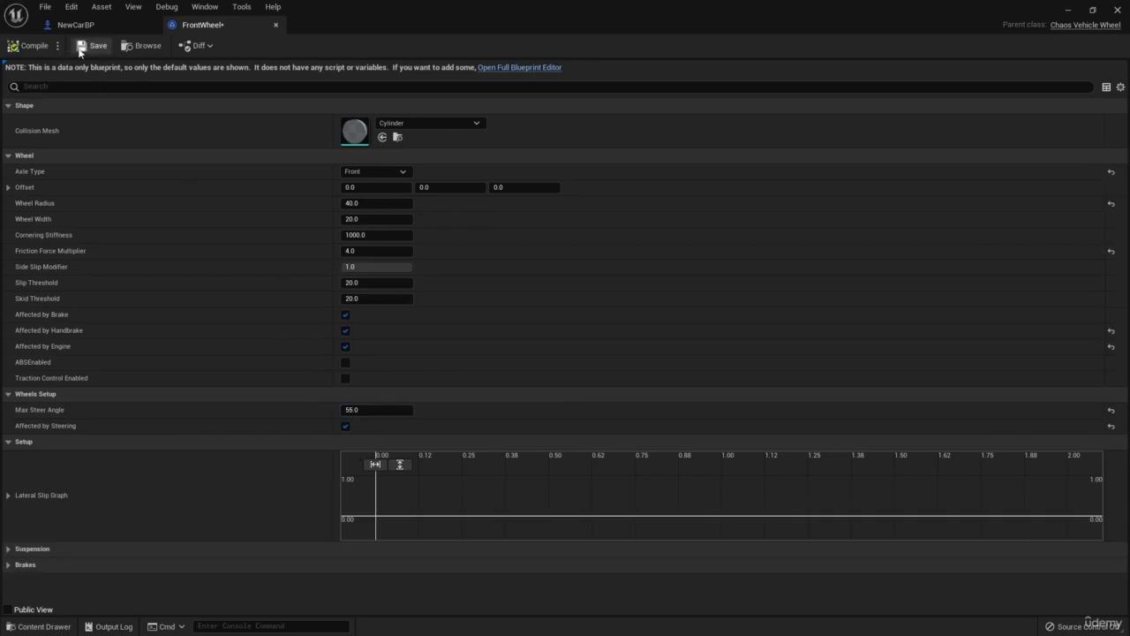
pyautogui.click(1066, 11)
# Play the level, test-drive the car through right and left turns with the 55-degree steer angle, and end the play session.
pyautogui.click(252, 45)
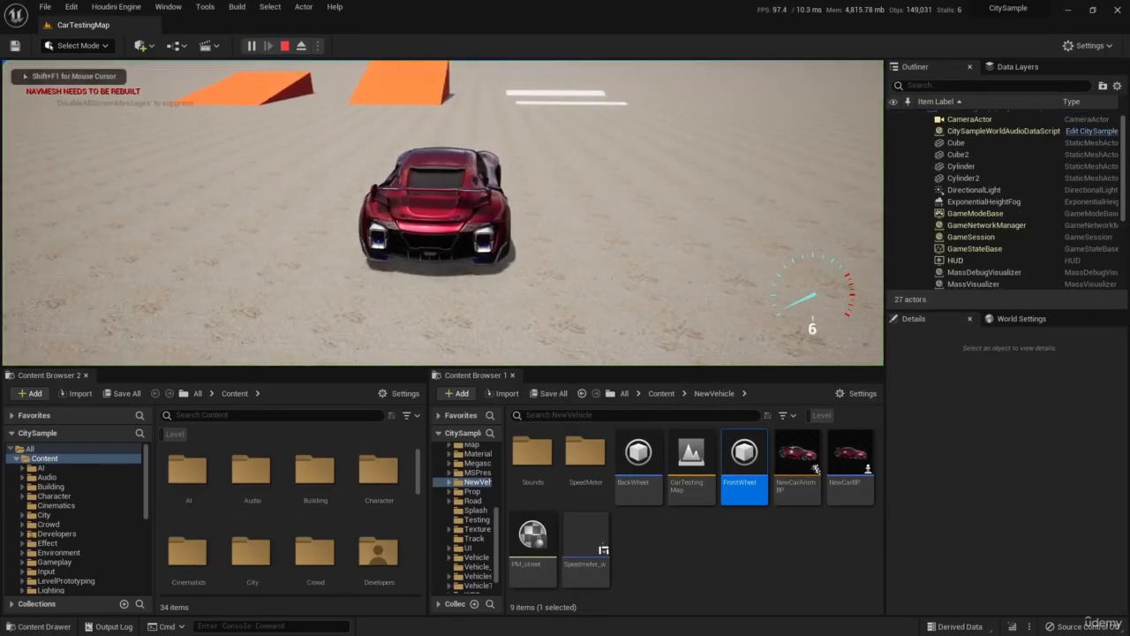
pyautogui.press('w')
pyautogui.press('d')
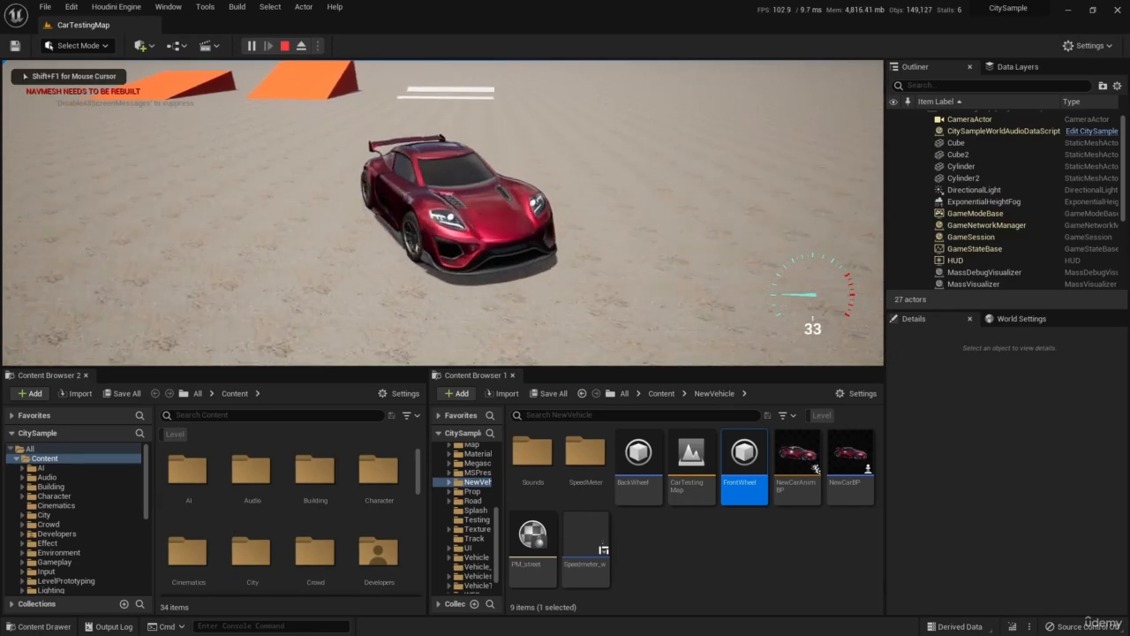
pyautogui.press('a')
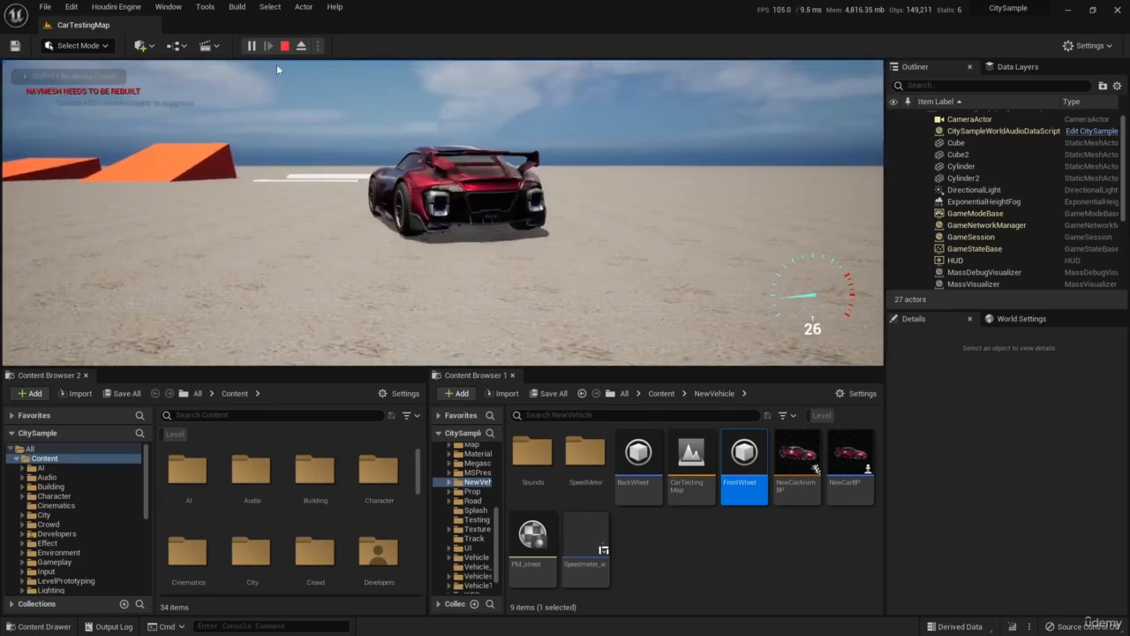
pyautogui.press('Escape')
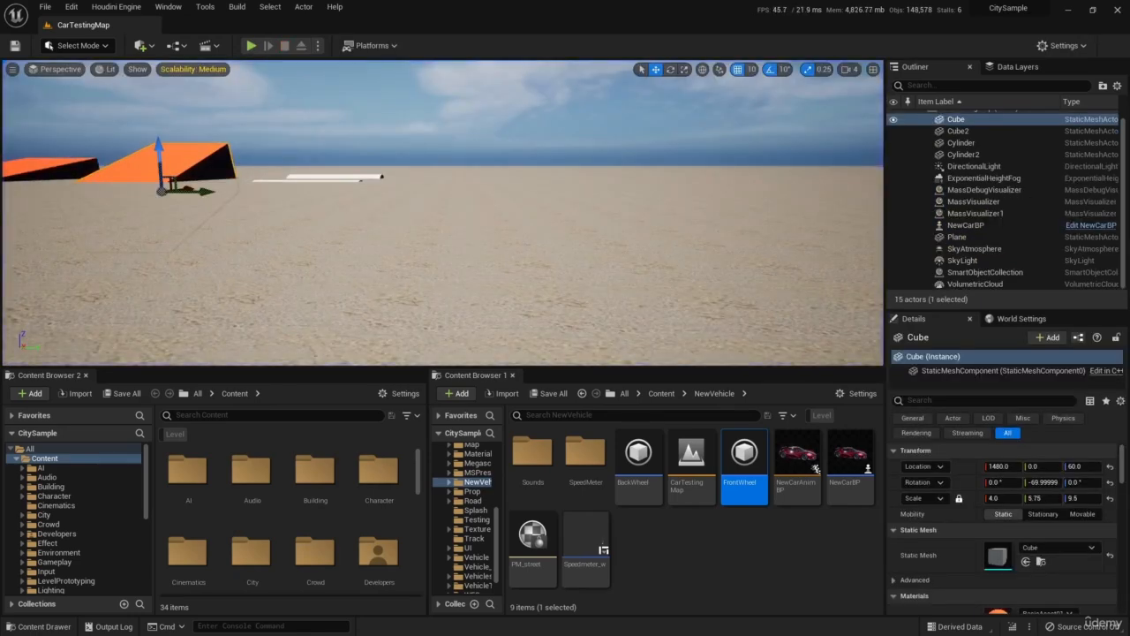
# In NewCarBP's Steering Curve, move the second key to about time 26.5 and value 0.90.
pyautogui.doubleClick(744, 455)
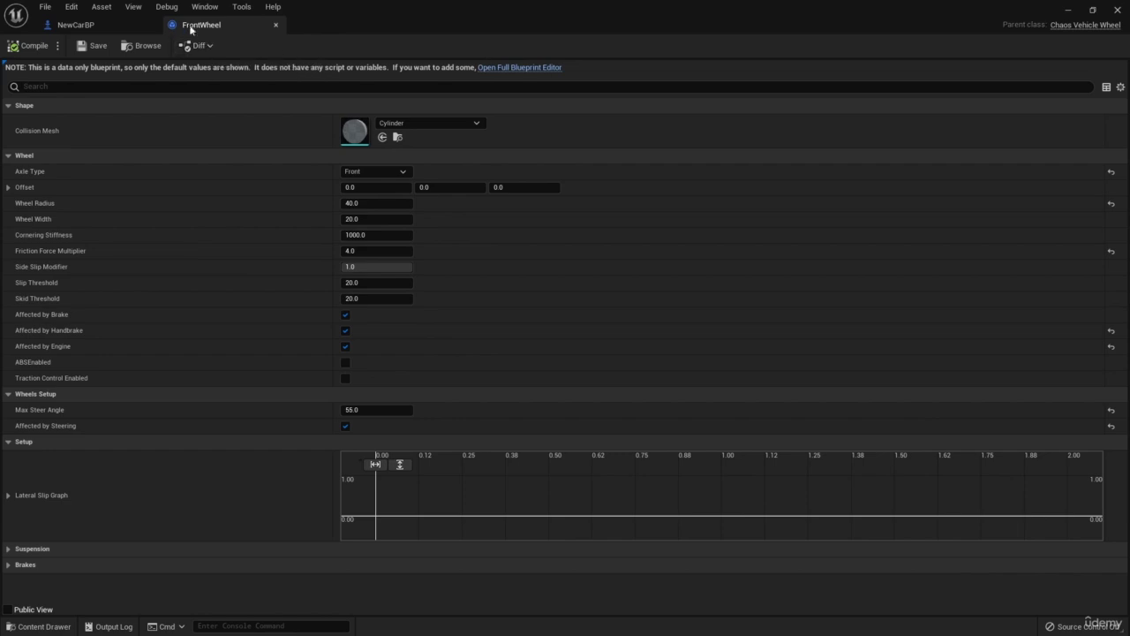
pyautogui.click(80, 25)
pyautogui.moveTo(664, 277); pyautogui.dragTo(566, 248, button='right')
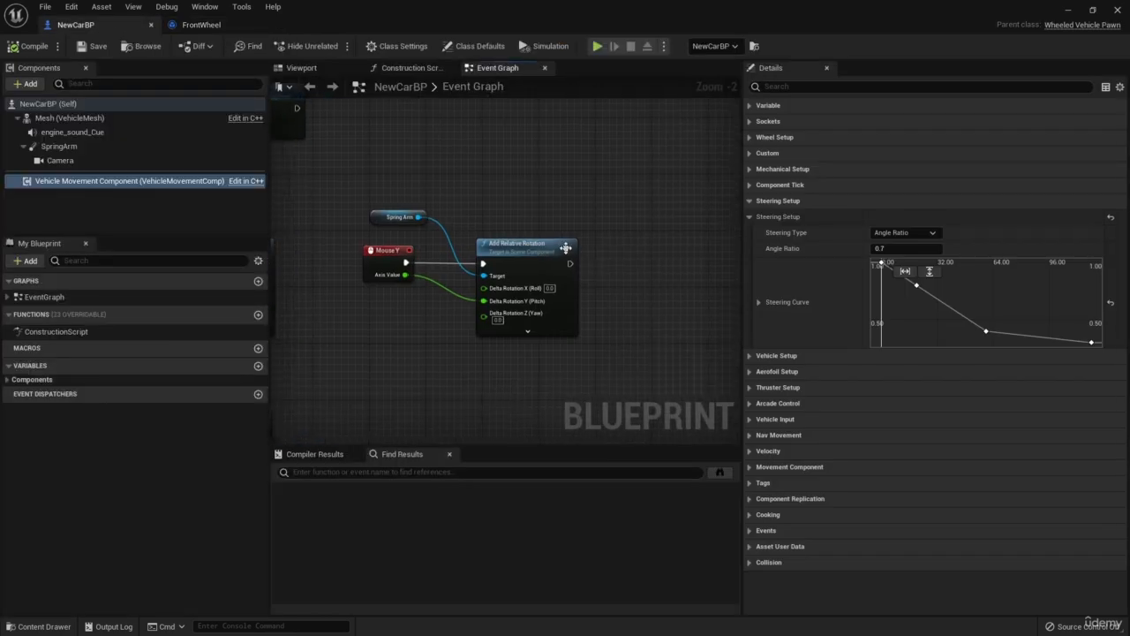
pyautogui.moveTo(825, 294); pyautogui.dragTo(826, 290, button='right')
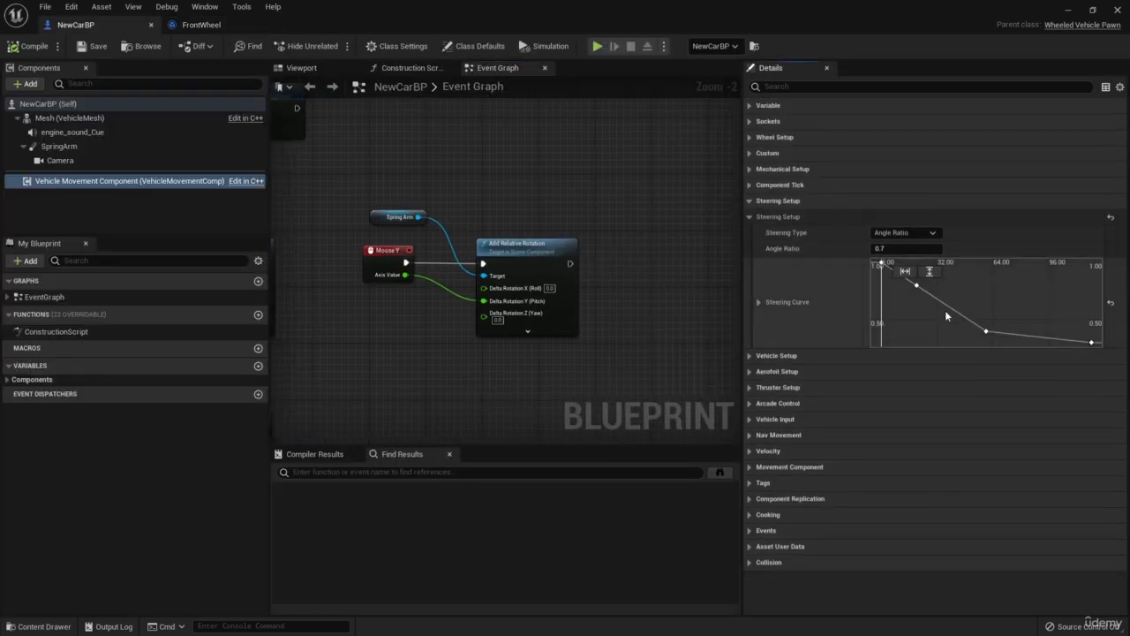
pyautogui.scroll(-1, 946, 311)
pyautogui.scroll(-2, 938, 309)
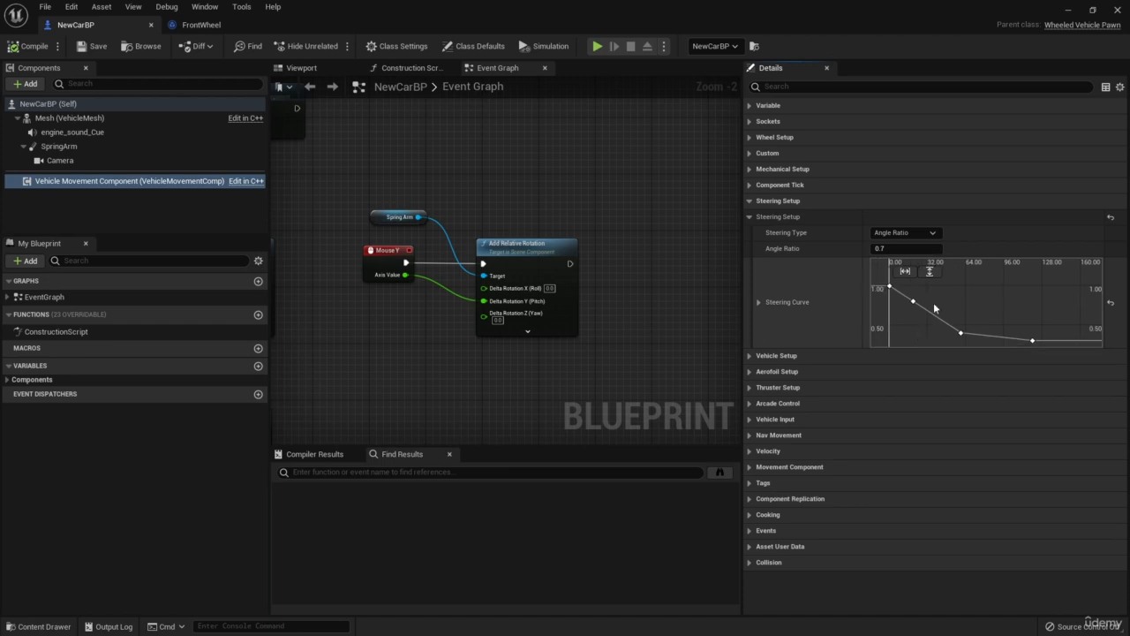
pyautogui.moveTo(914, 302)
pyautogui.mouseDown()
pyautogui.moveTo(925, 308)
pyautogui.moveTo(923, 297)
pyautogui.mouseUp()
pyautogui.press('Delete')
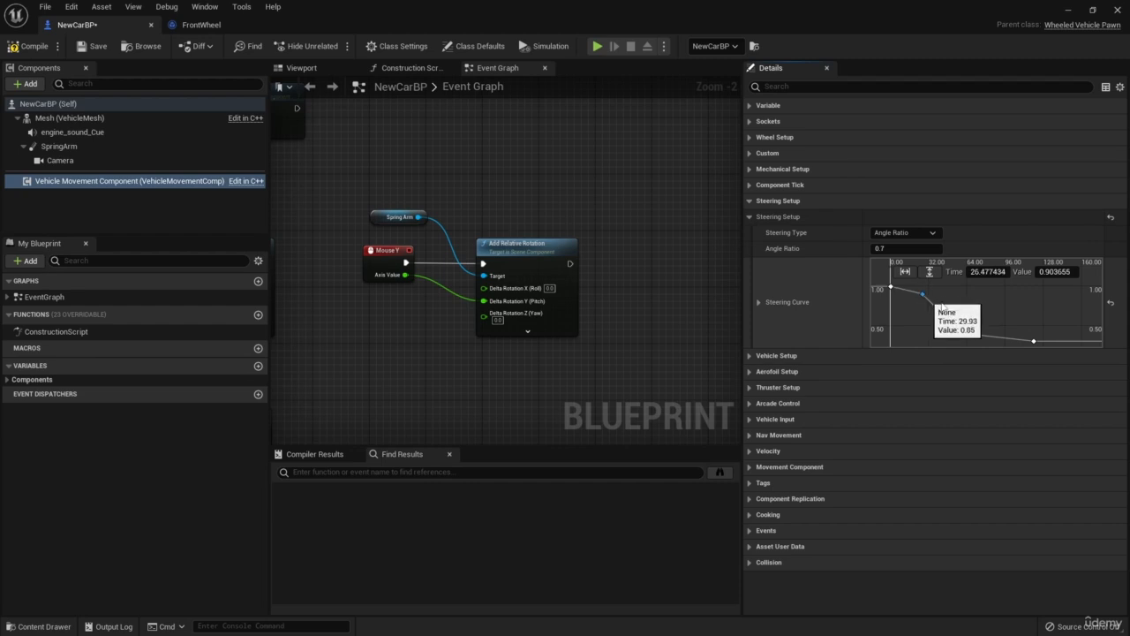
# Raise the Steering Curve's third key to about time 59 and value 0.63.
pyautogui.moveTo(927, 299); pyautogui.dragTo(897, 291, button='right')
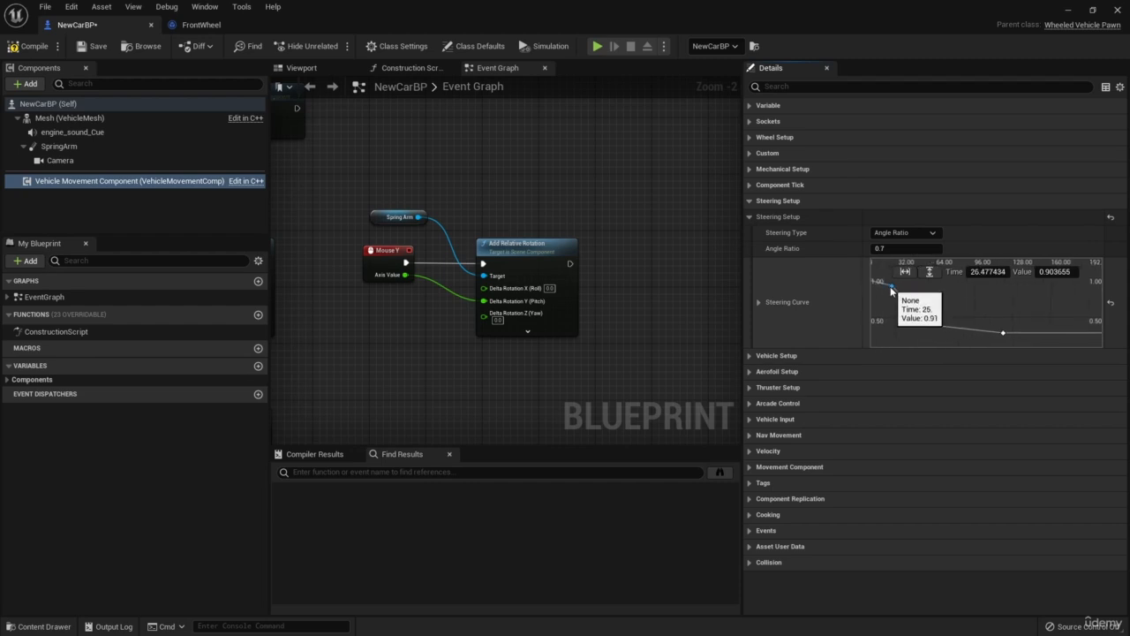
pyautogui.moveTo(893, 289); pyautogui.dragTo(932, 310)
pyautogui.moveTo(1006, 331); pyautogui.dragTo(992, 319, button='right')
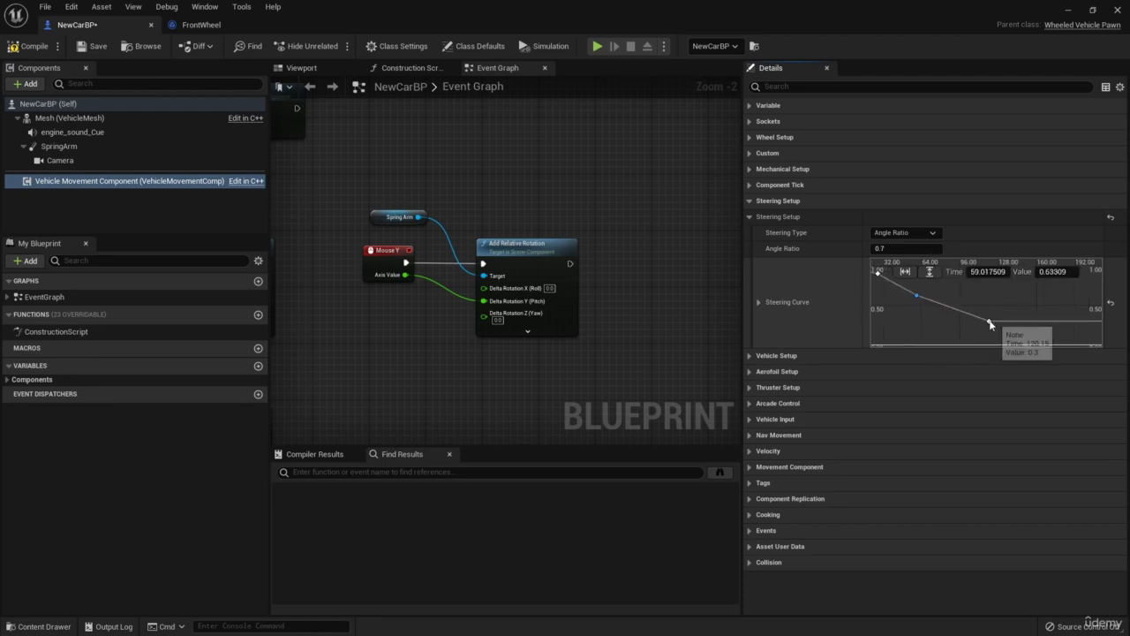
# Add a Steering Curve key at about time 77.75 with value 0.25, lower the last key below it, and save NewCarBP.
pyautogui.middleClick(938, 325)
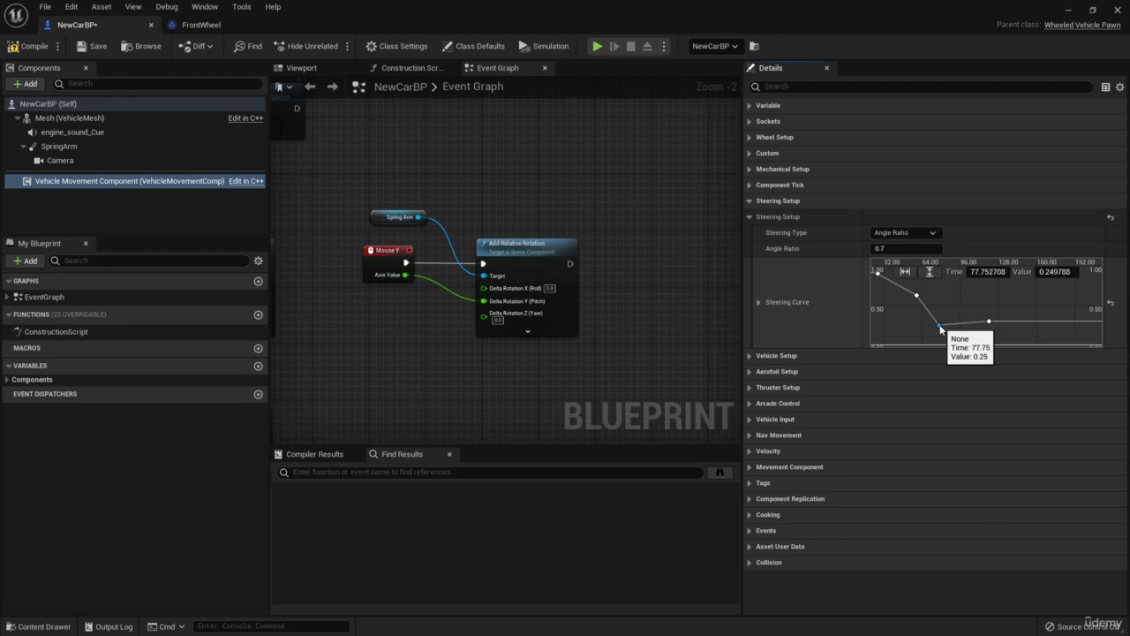
pyautogui.moveTo(989, 323); pyautogui.dragTo(992, 338)
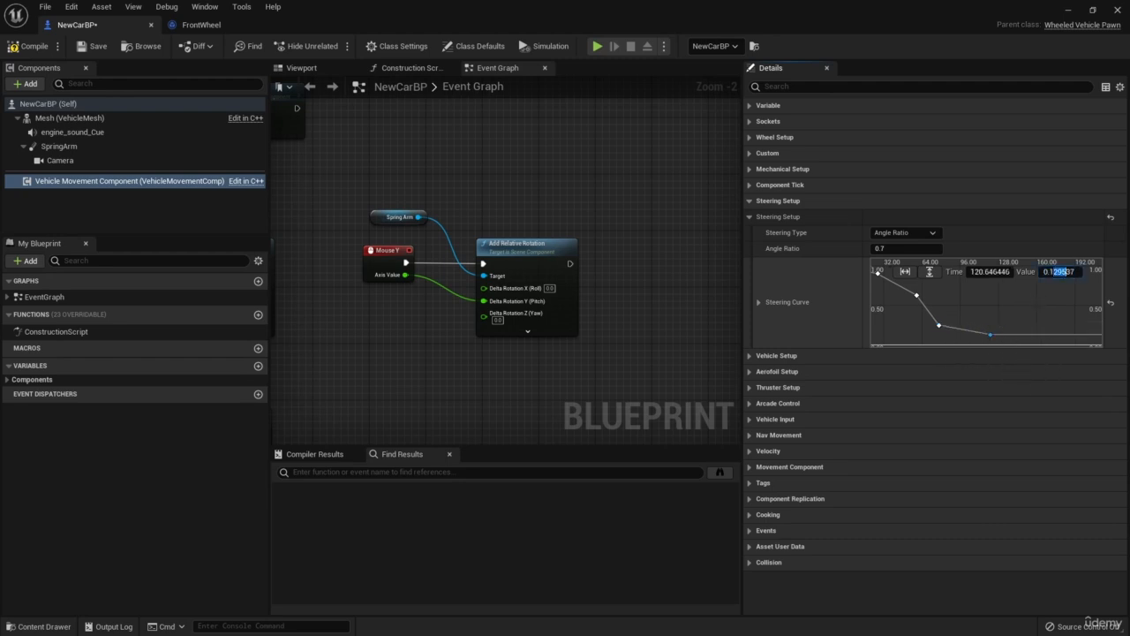
pyautogui.click(939, 326)
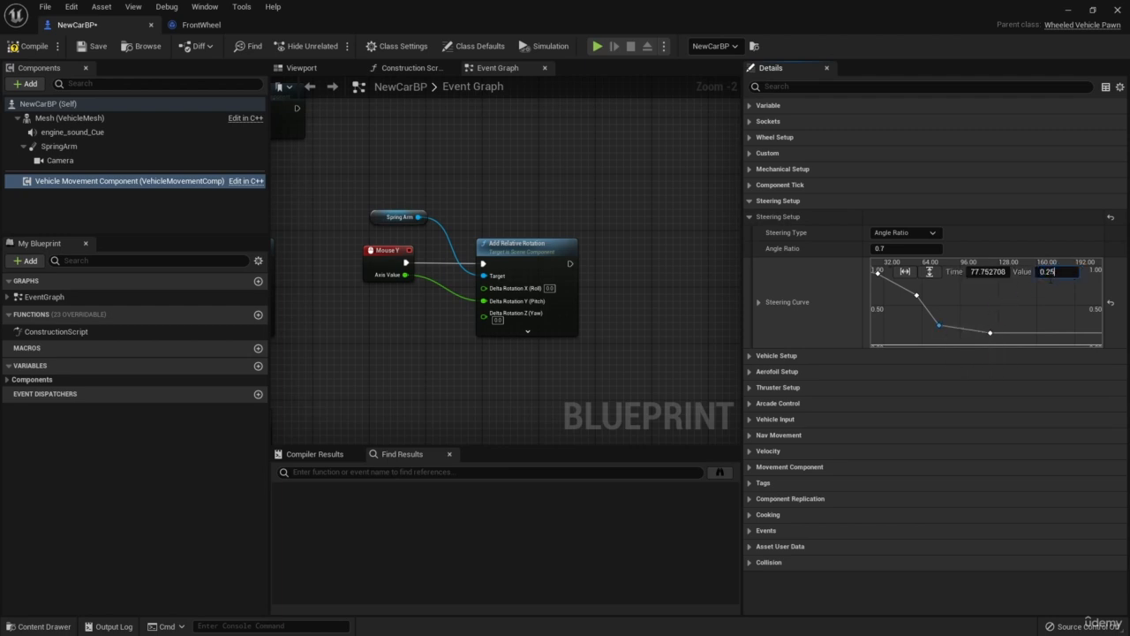
pyautogui.click(913, 323)
pyautogui.moveTo(922, 323); pyautogui.dragTo(955, 325, button='right')
pyautogui.scroll(-3, 956, 325)
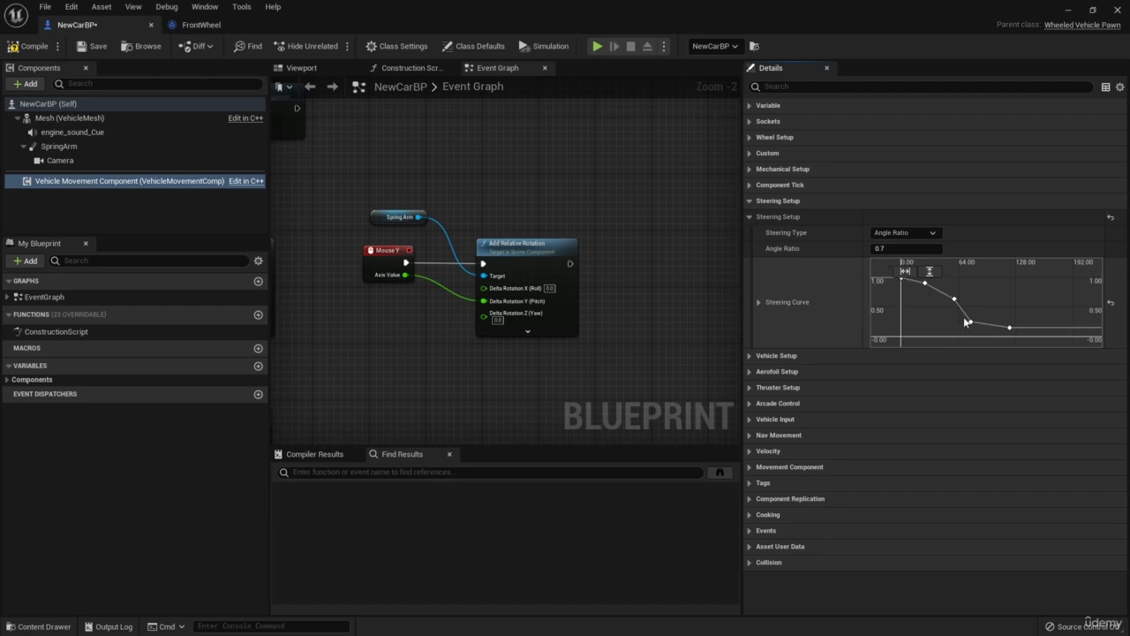
pyautogui.scroll(-2, 955, 324)
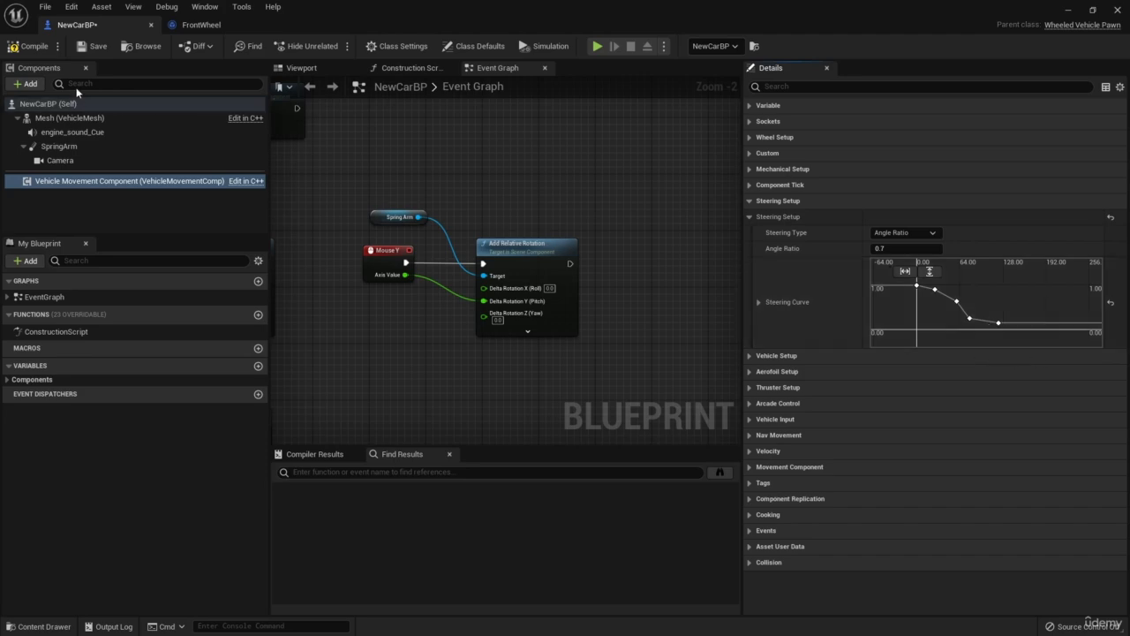
pyautogui.click(92, 46)
pyautogui.click(1067, 10)
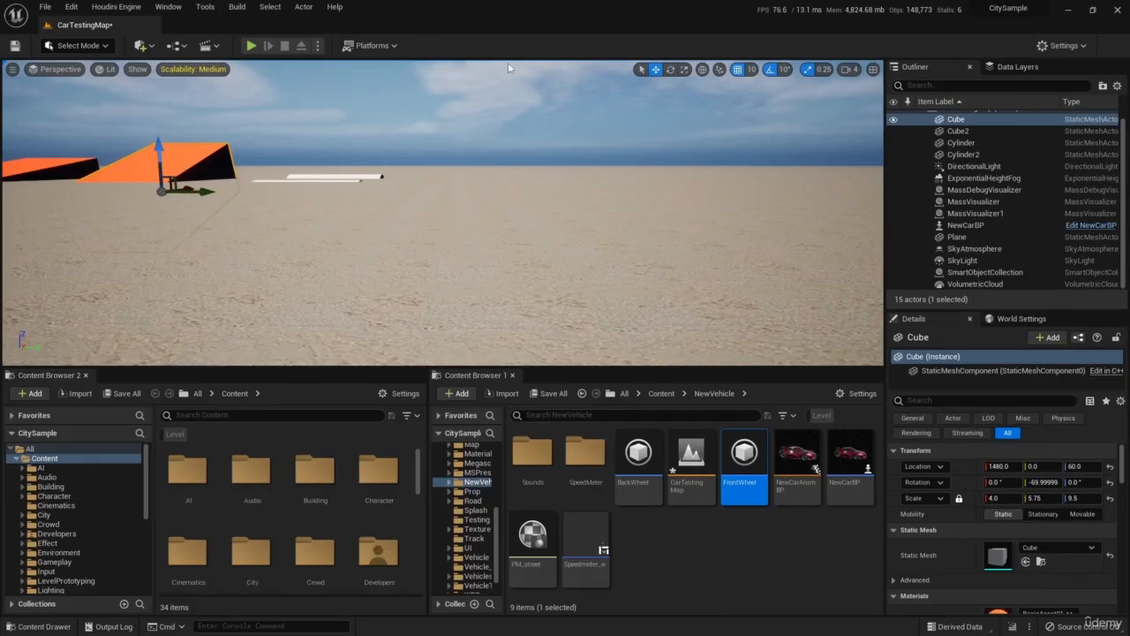
# Test-drive the reshaped steering curve in the level, weaving left and right at speed, braking with the handbrake, and stop the simulation.
pyautogui.click(251, 46)
pyautogui.press('w')
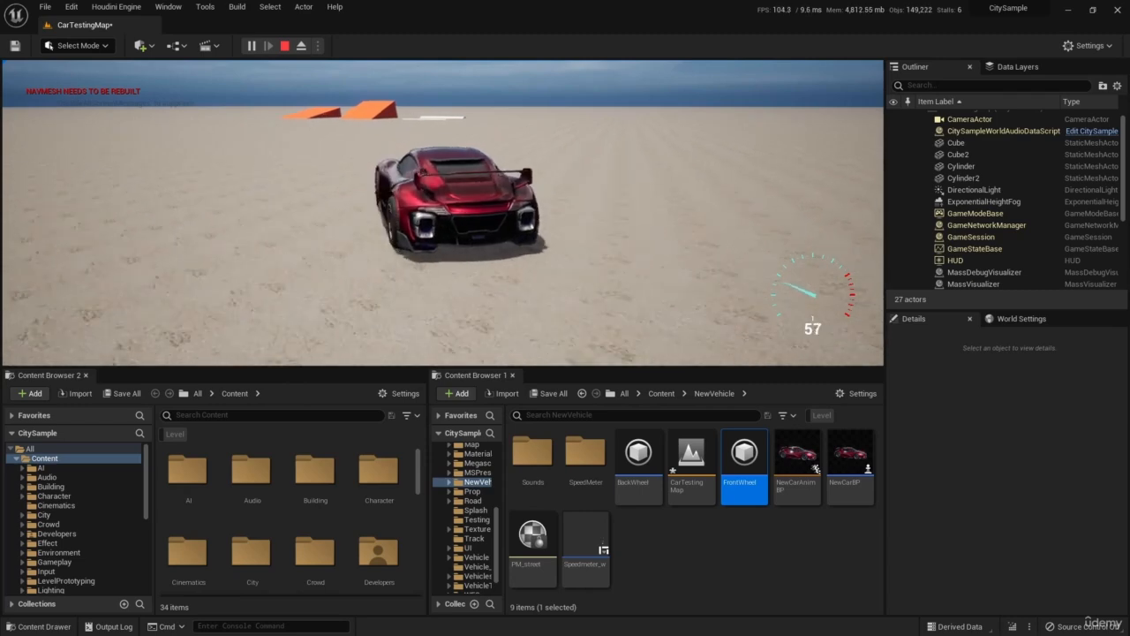
pyautogui.press('w')
pyautogui.press('a')
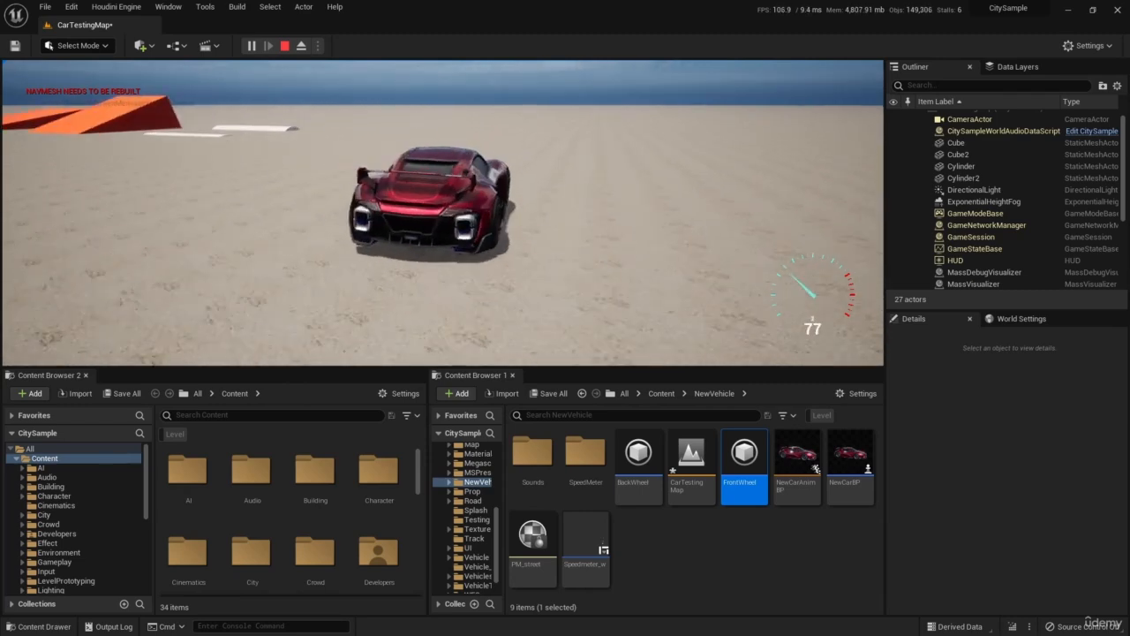
pyautogui.press('d')
pyautogui.press('a')
pyautogui.press('d')
pyautogui.press('space')
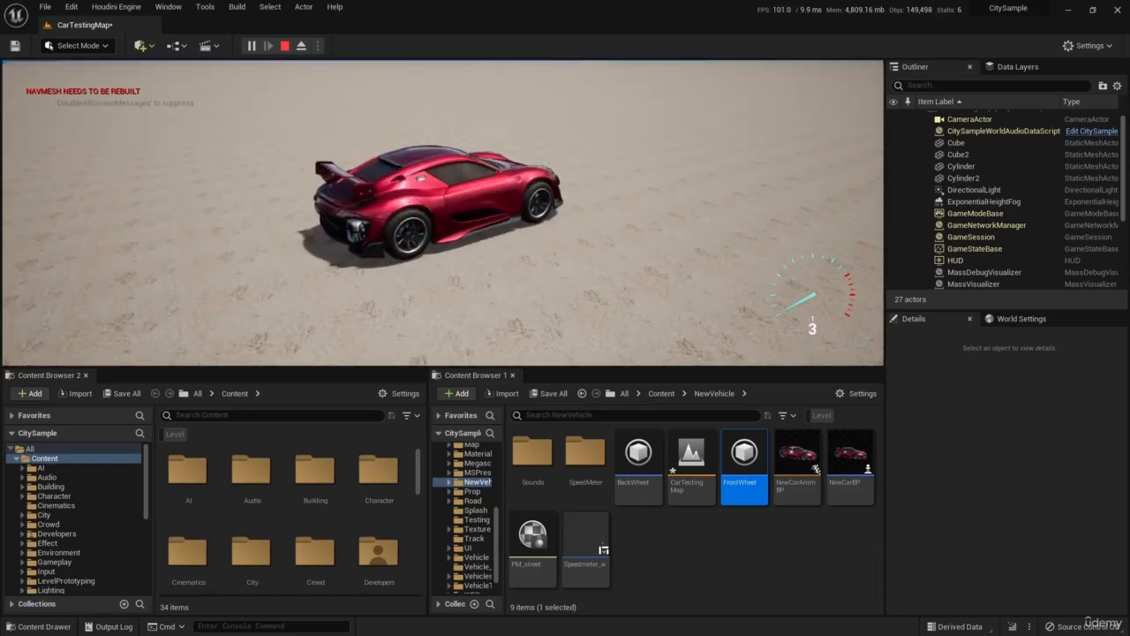
pyautogui.press('w')
pyautogui.hotkey('shift', 'F1')
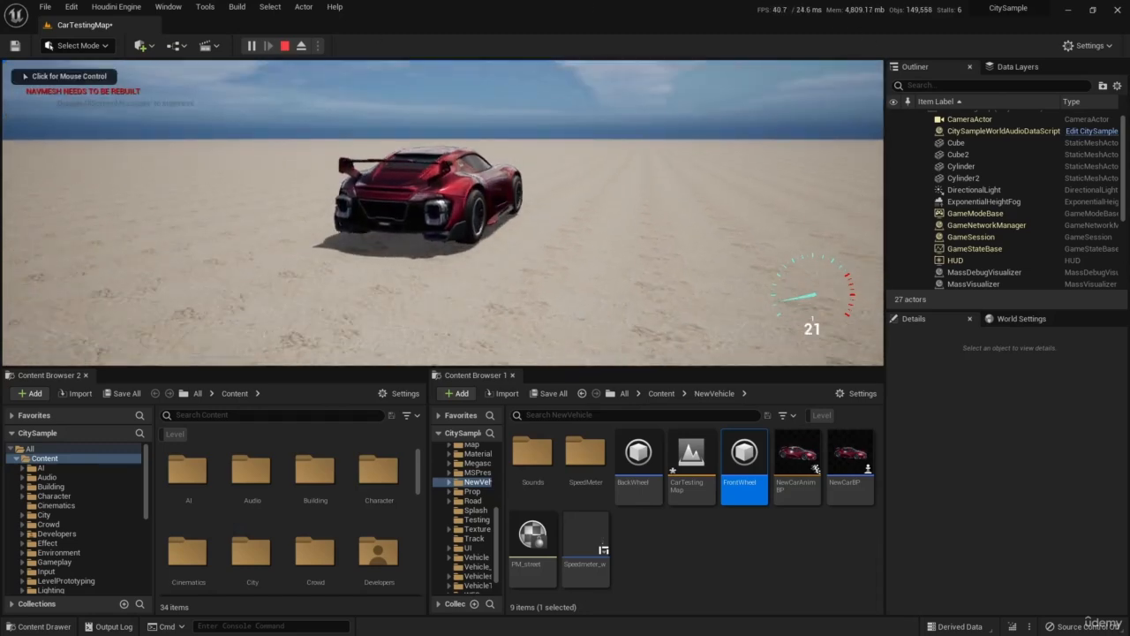
pyautogui.click(285, 46)
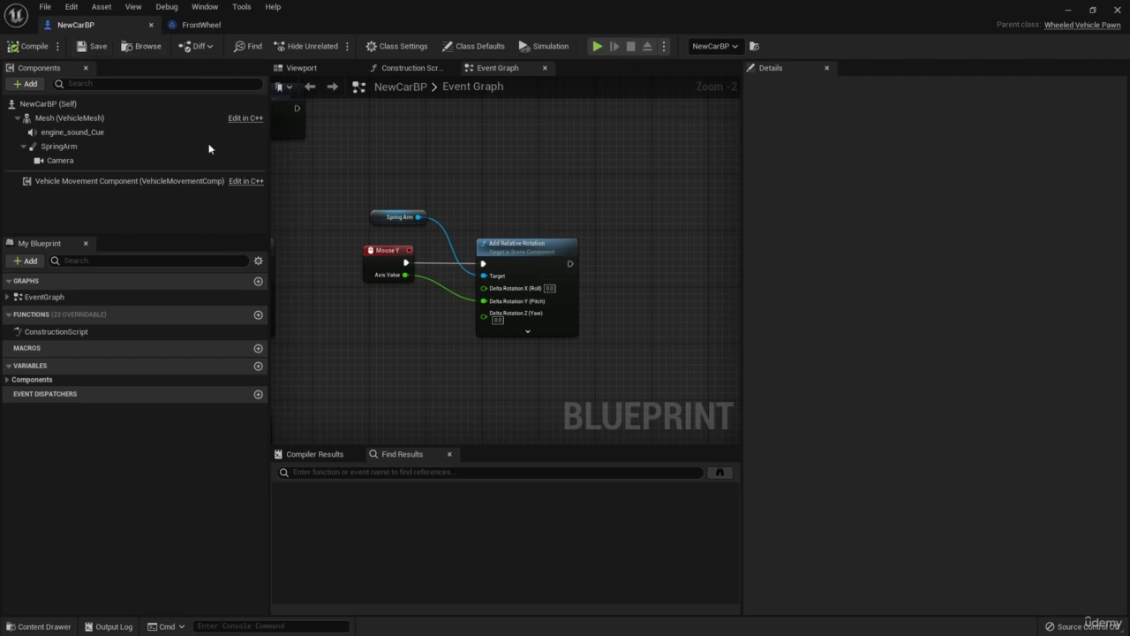
# Move the Vehicle Movement Component's middle Steering Curve key down to about time 52, value 0.53, and save the blueprint.
pyautogui.click(177, 180)
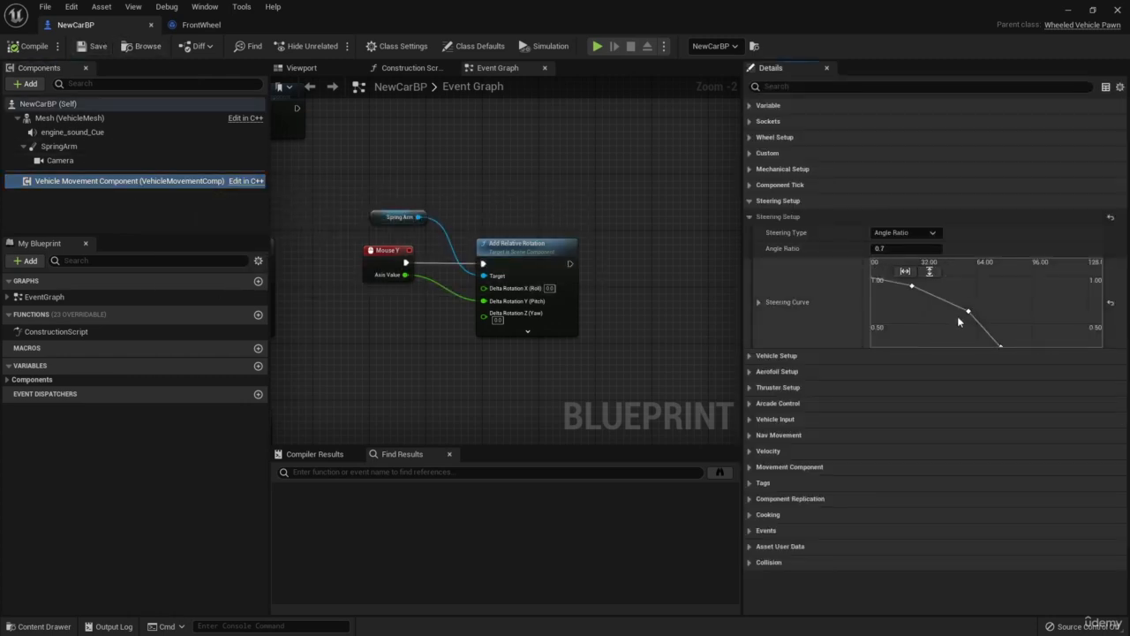
pyautogui.moveTo(959, 304); pyautogui.dragTo(951, 310)
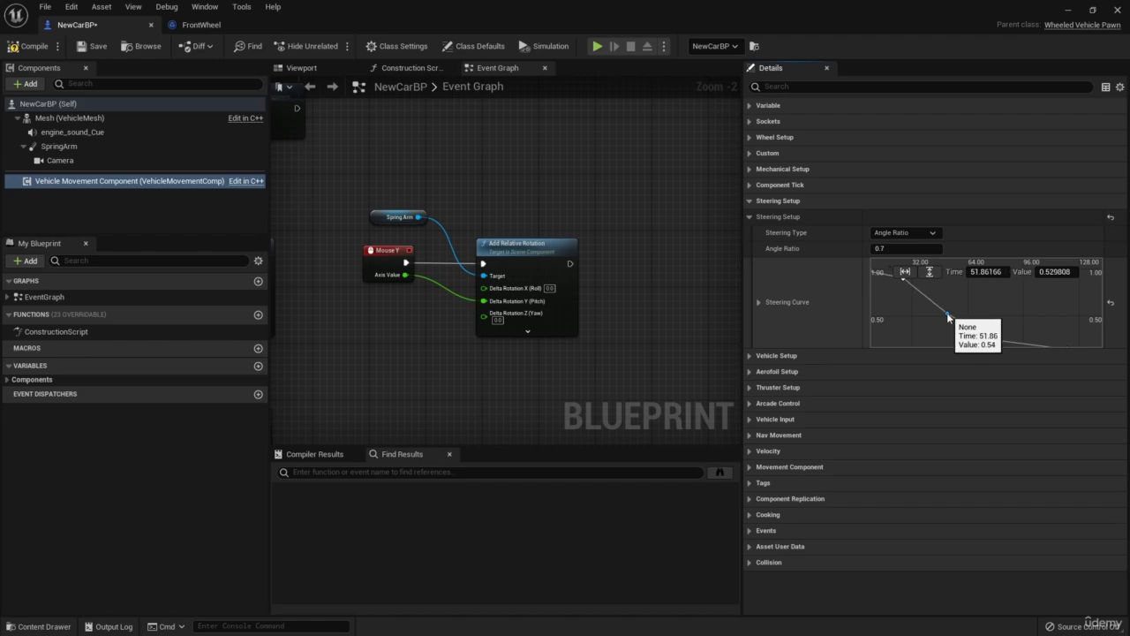
pyautogui.click(96, 48)
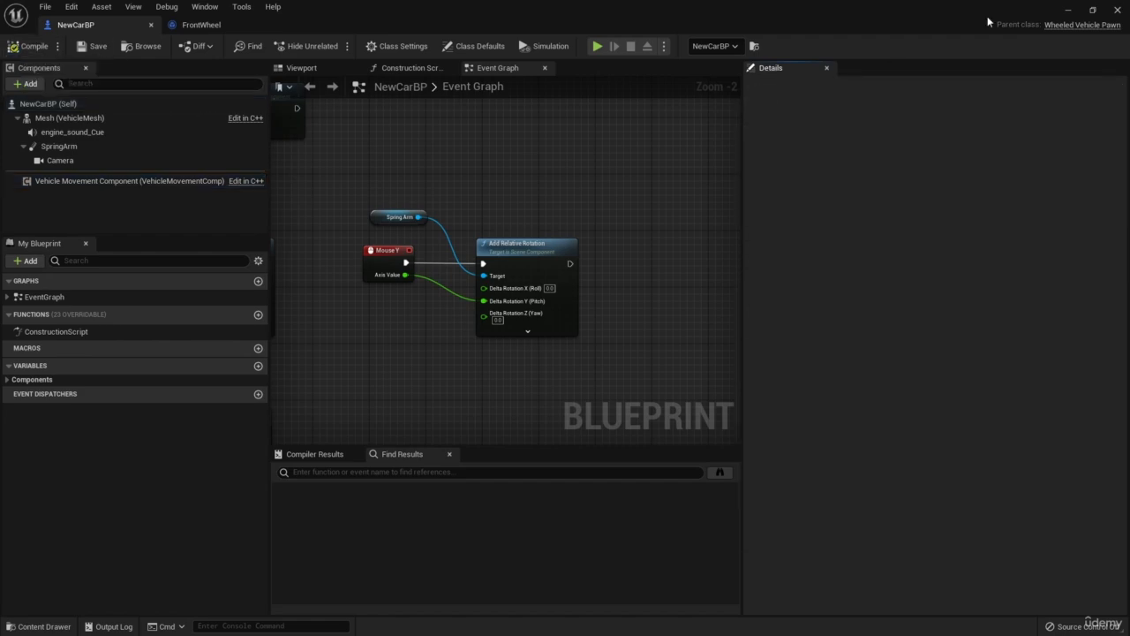
pyautogui.click(1068, 11)
# Play the level, accelerate past 100 while steering right to check high-speed turning, brake, and end the play session.
pyautogui.click(255, 47)
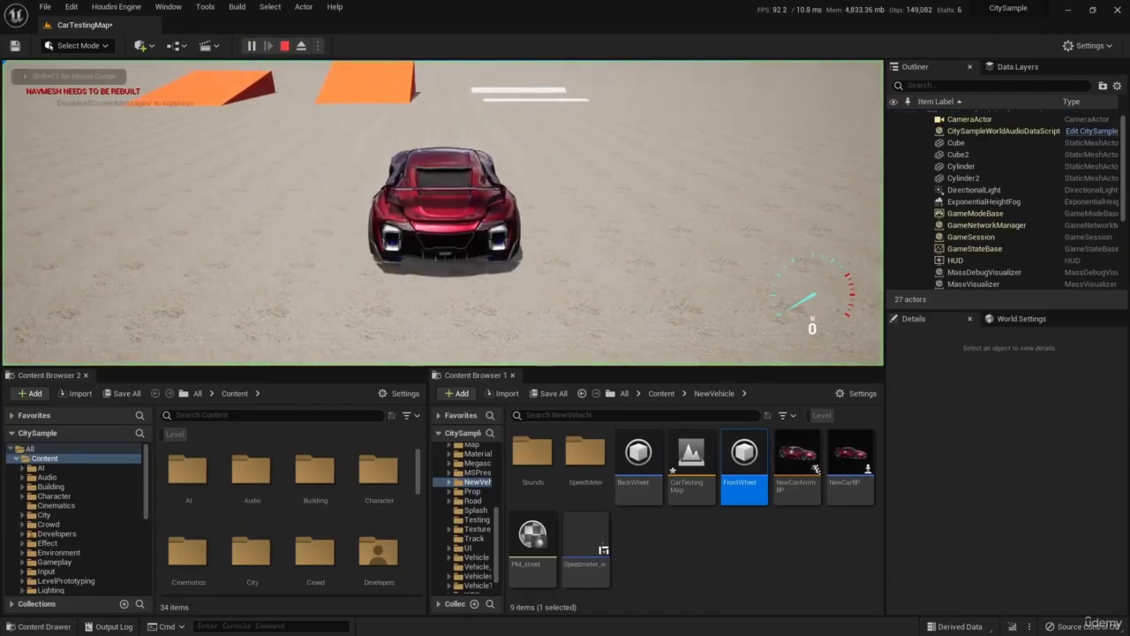
pyautogui.press('w')
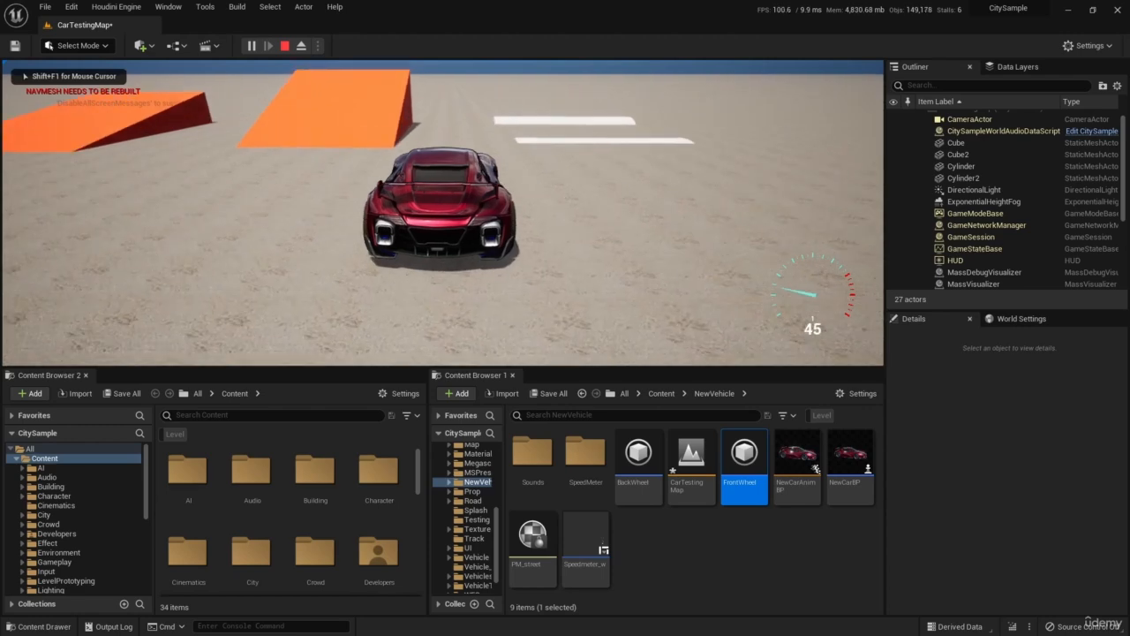
pyautogui.press('w')
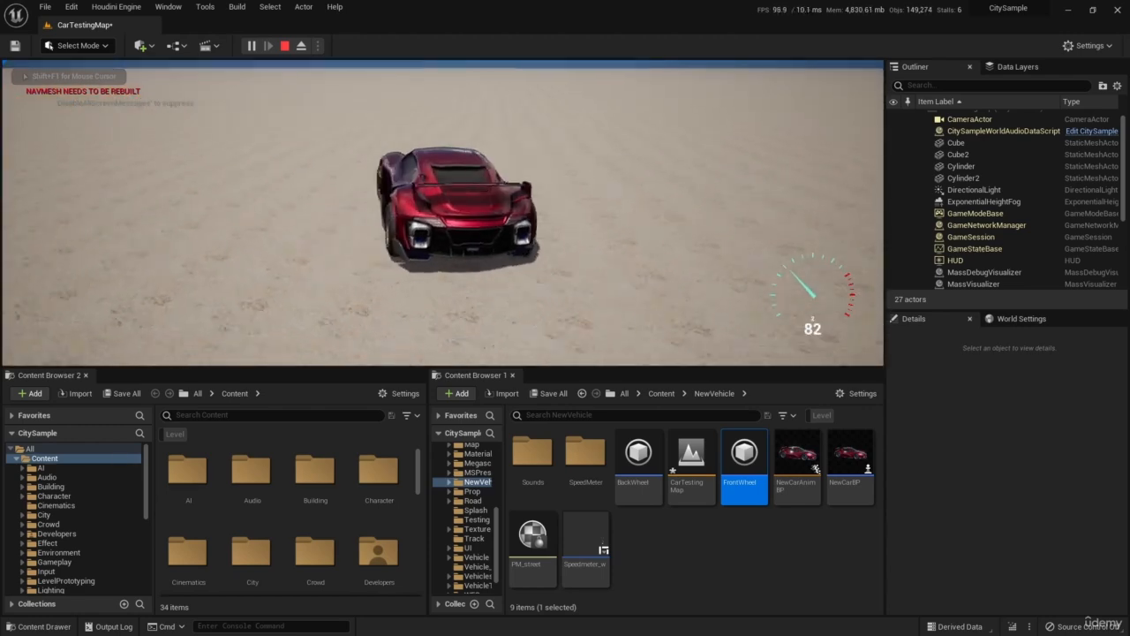
pyautogui.press('w')
pyautogui.press('d')
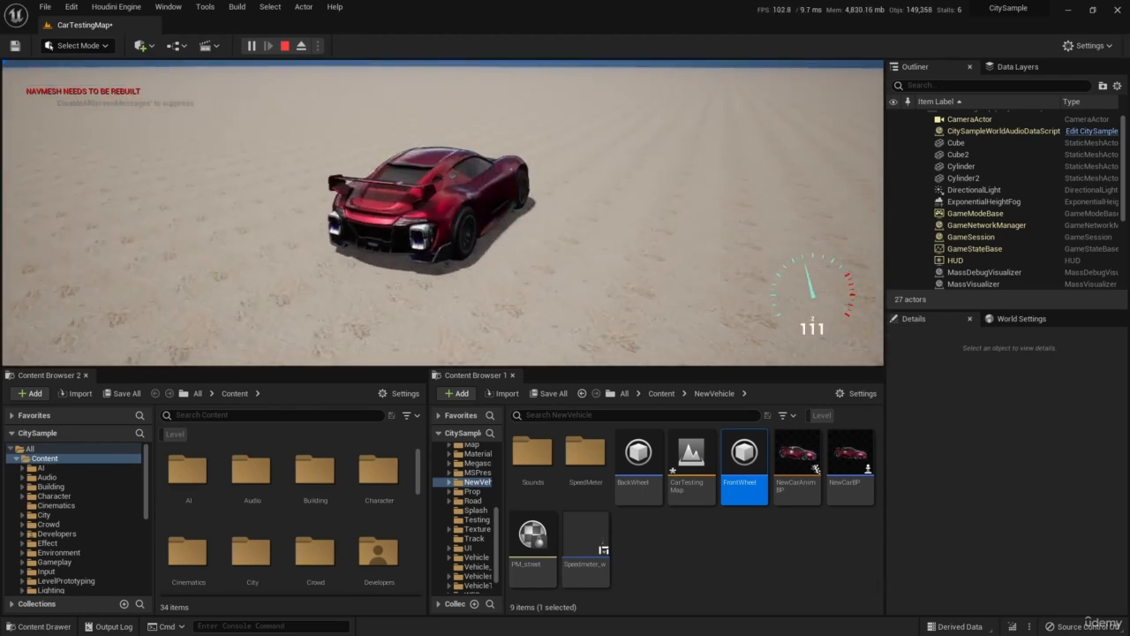
pyautogui.press('w')
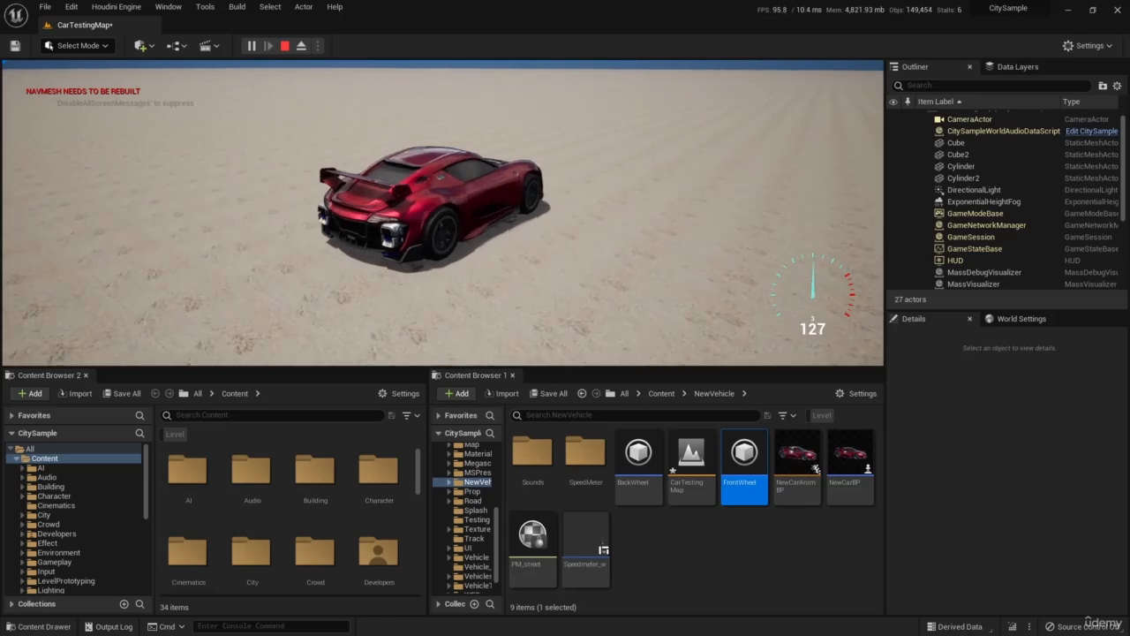
pyautogui.press('w')
pyautogui.press('d')
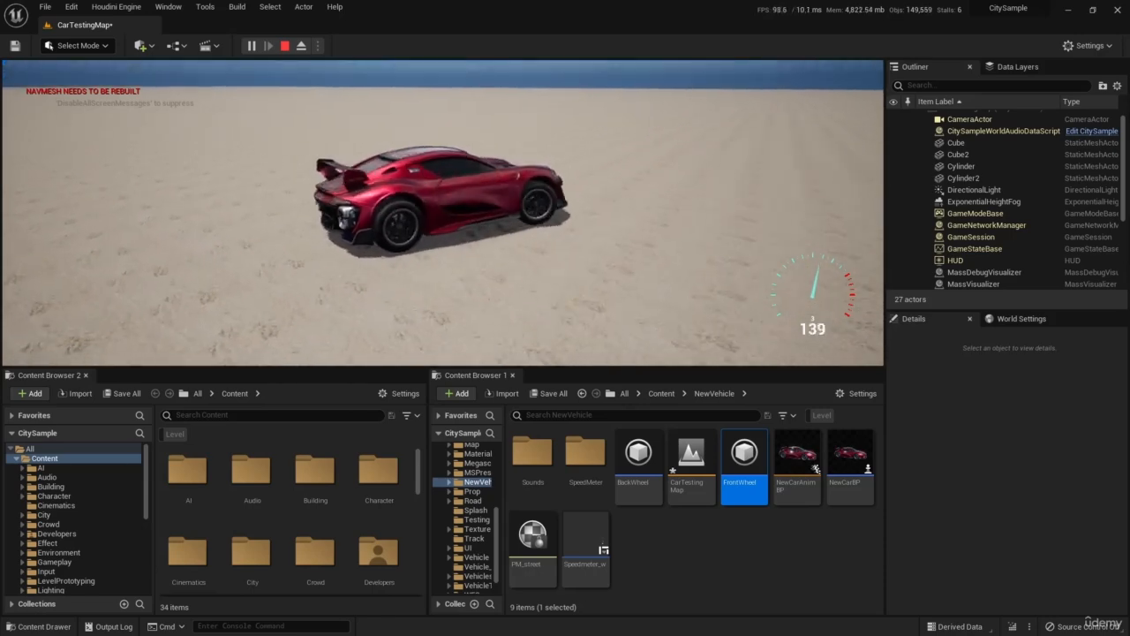
pyautogui.press('d')
pyautogui.press('s')
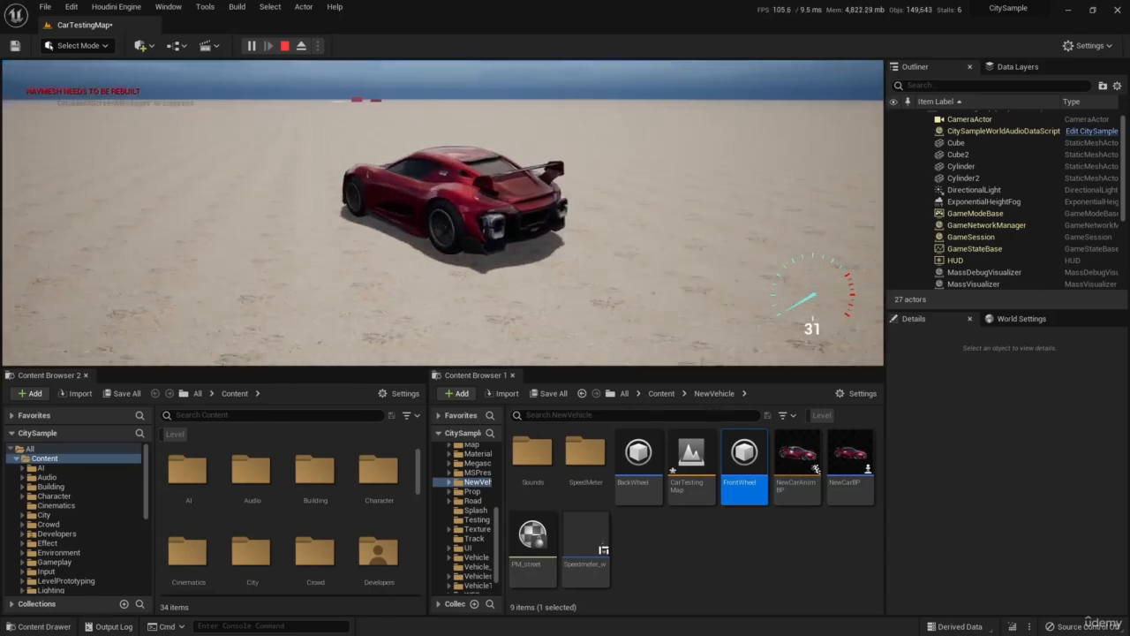
pyautogui.hotkey('shift', 'F1')
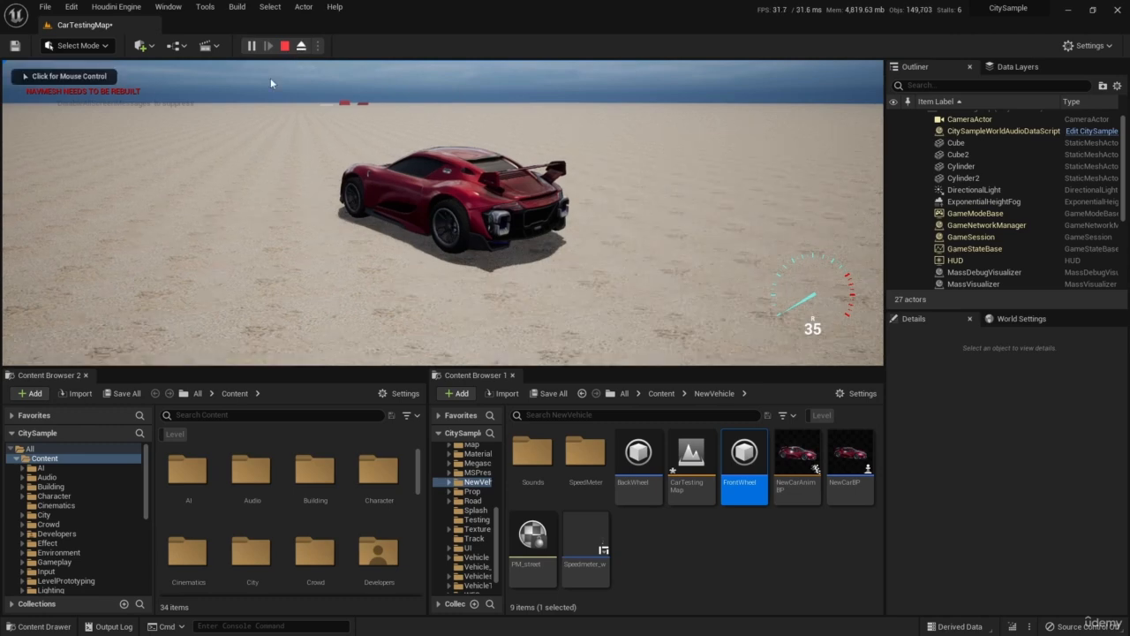
pyautogui.press('Escape')
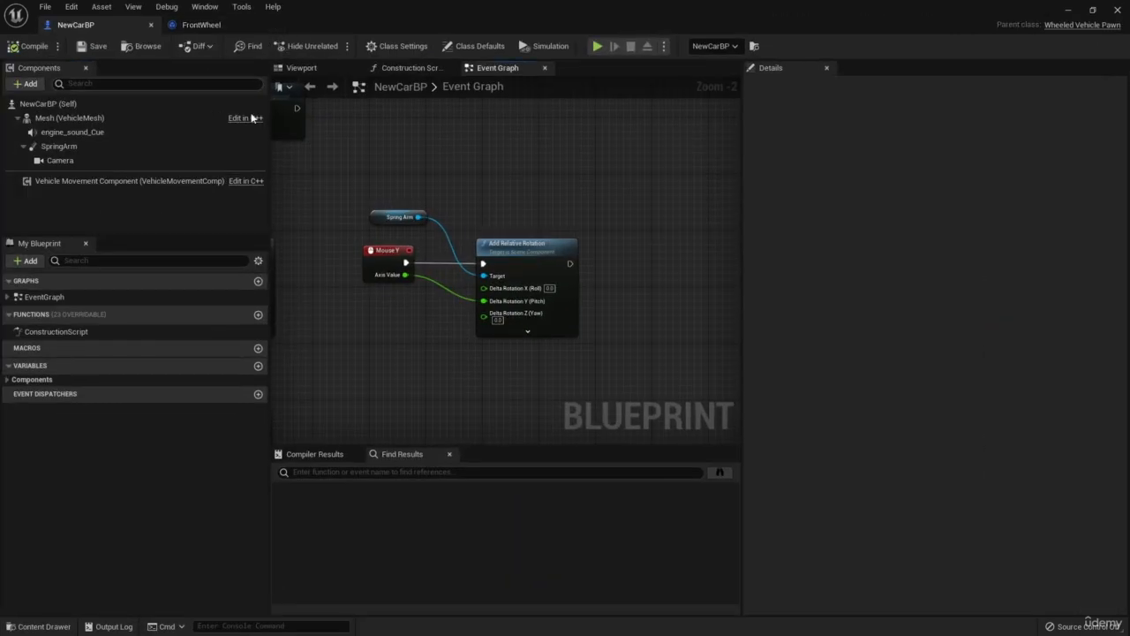
# Add a Steering Curve key beyond the last one on the Vehicle Movement Component, lower it at about time 180, and compile NewCarBP.
pyautogui.click(145, 181)
pyautogui.moveTo(965, 313); pyautogui.dragTo(939, 302, button='right')
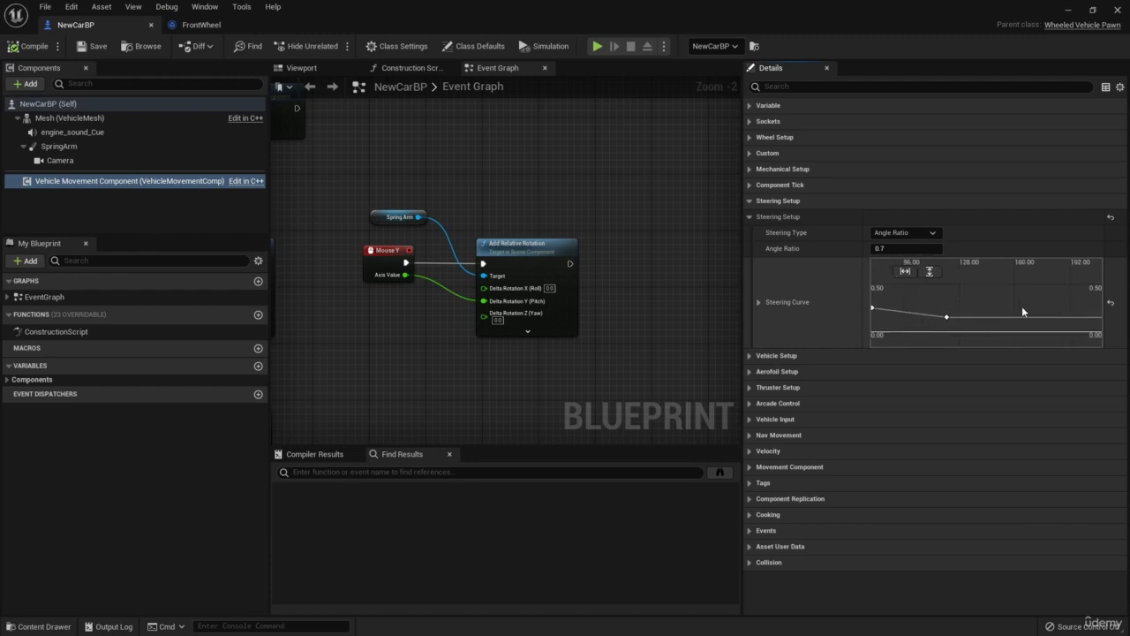
pyautogui.rightClick(1027, 317)
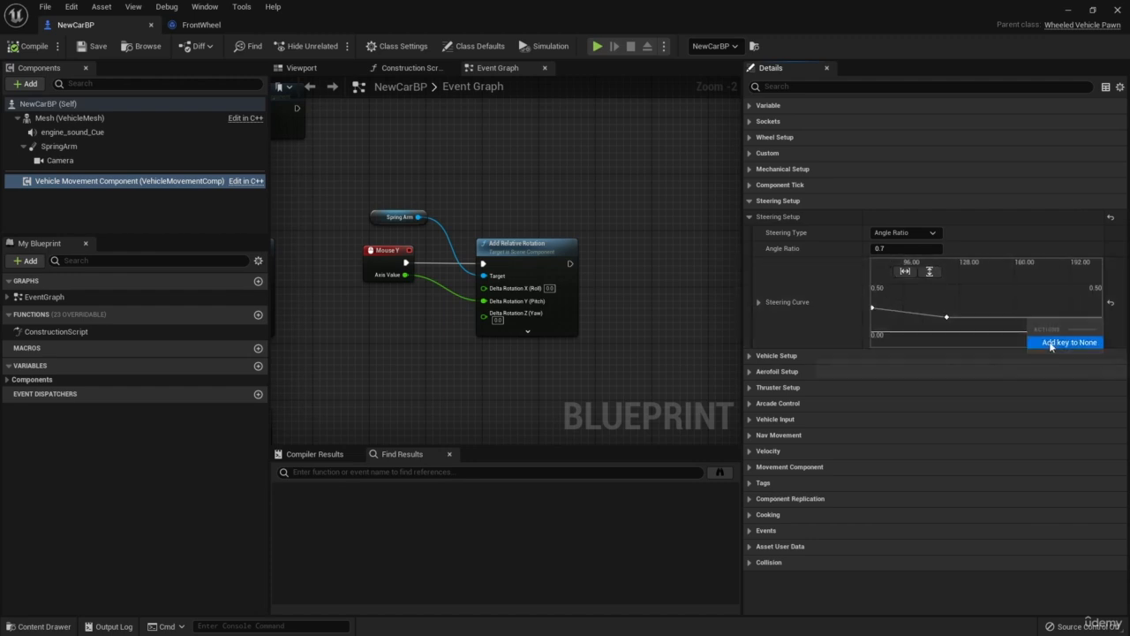
pyautogui.click(1051, 343)
pyautogui.moveTo(1027, 317); pyautogui.dragTo(989, 312, button='right')
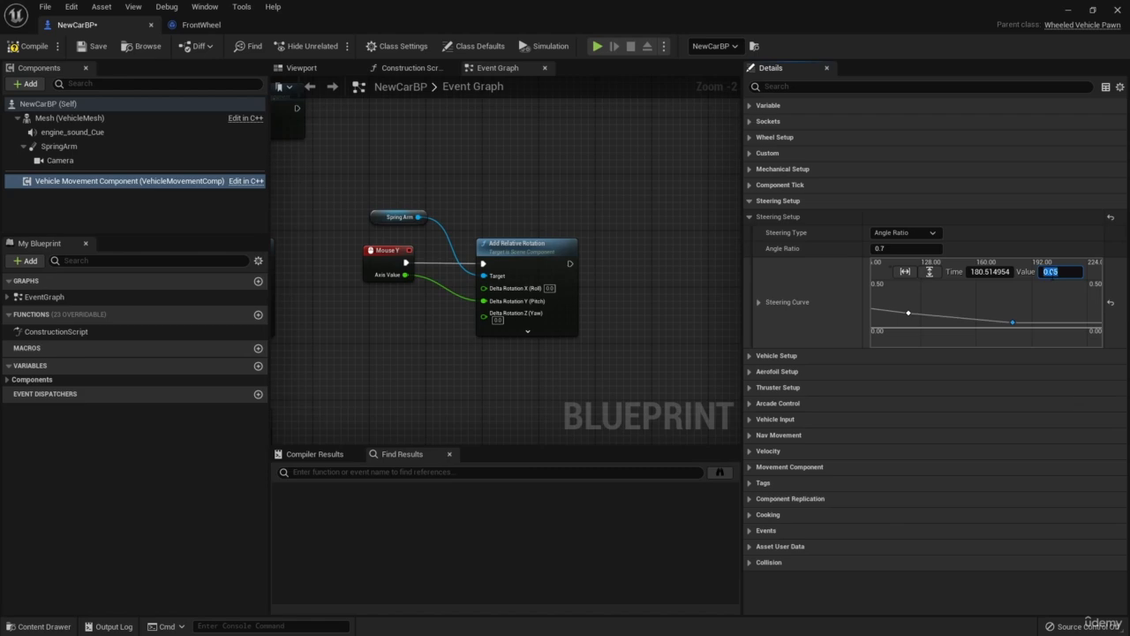
pyautogui.click(29, 46)
# Play the level, accelerate to about 160, steer left to check the car's high-speed turning, and stop the simulation.
pyautogui.click(1069, 10)
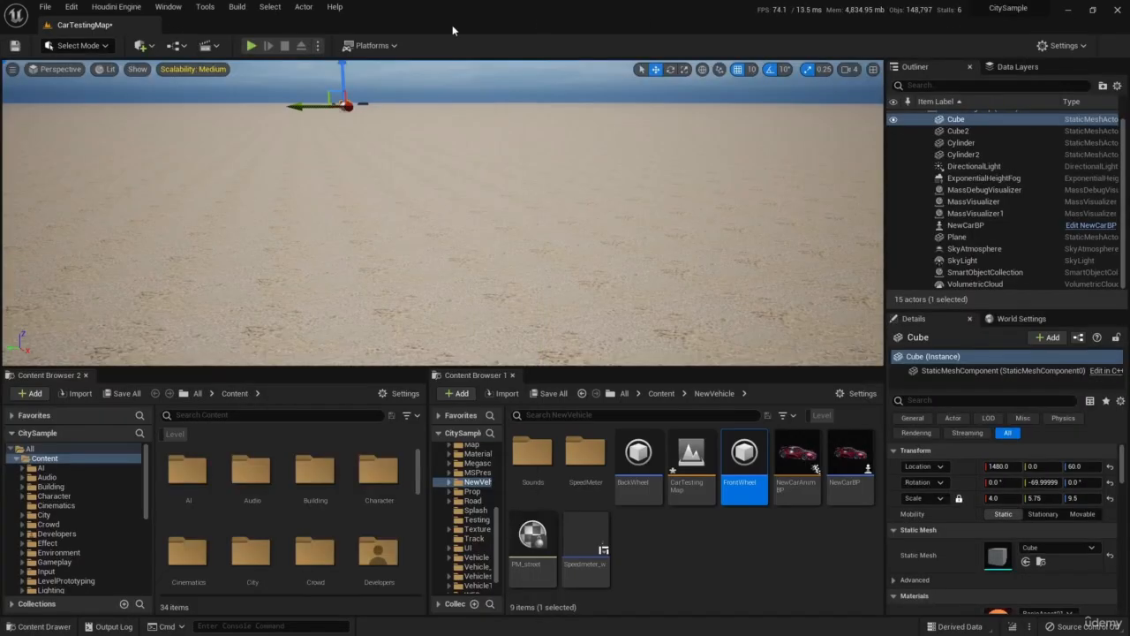
pyautogui.click(251, 46)
pyautogui.press('w')
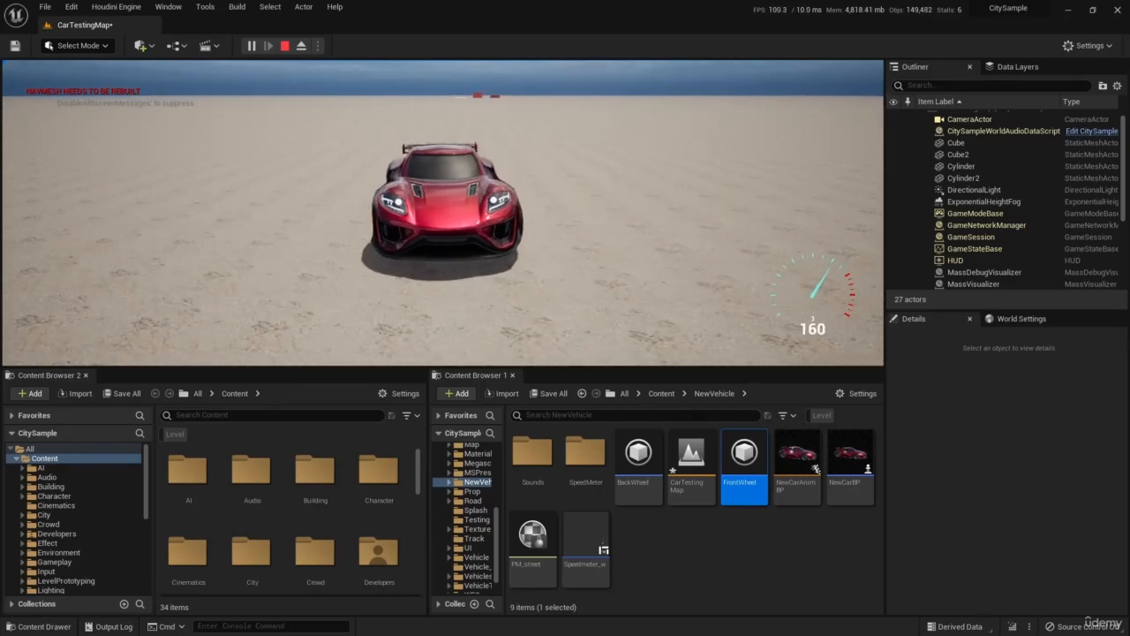
pyautogui.press('a')
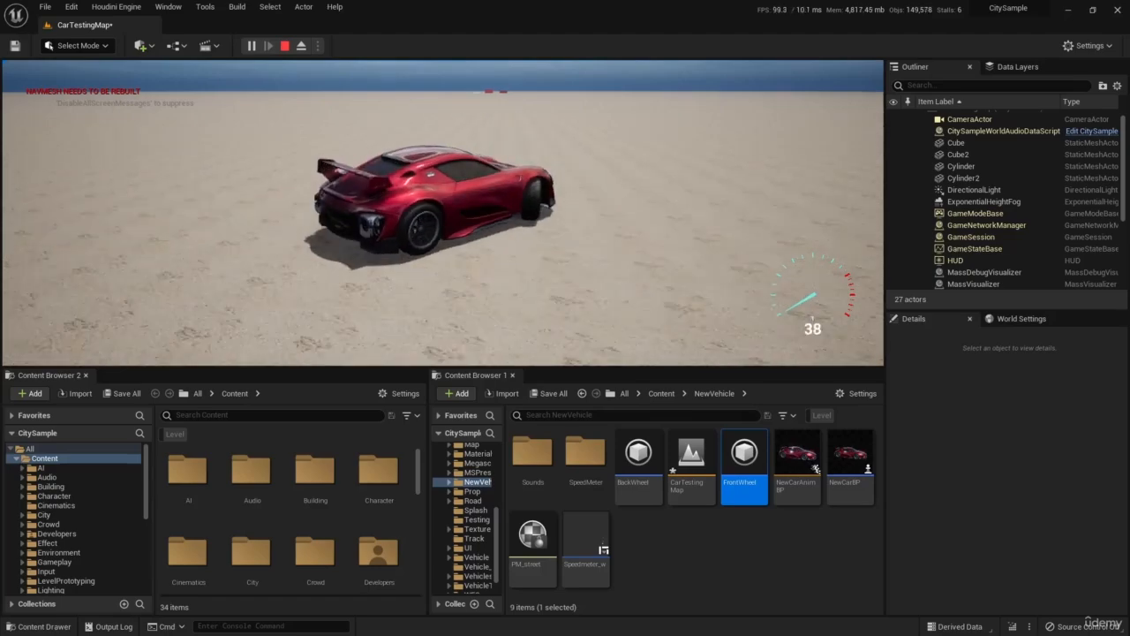
pyautogui.press('Escape')
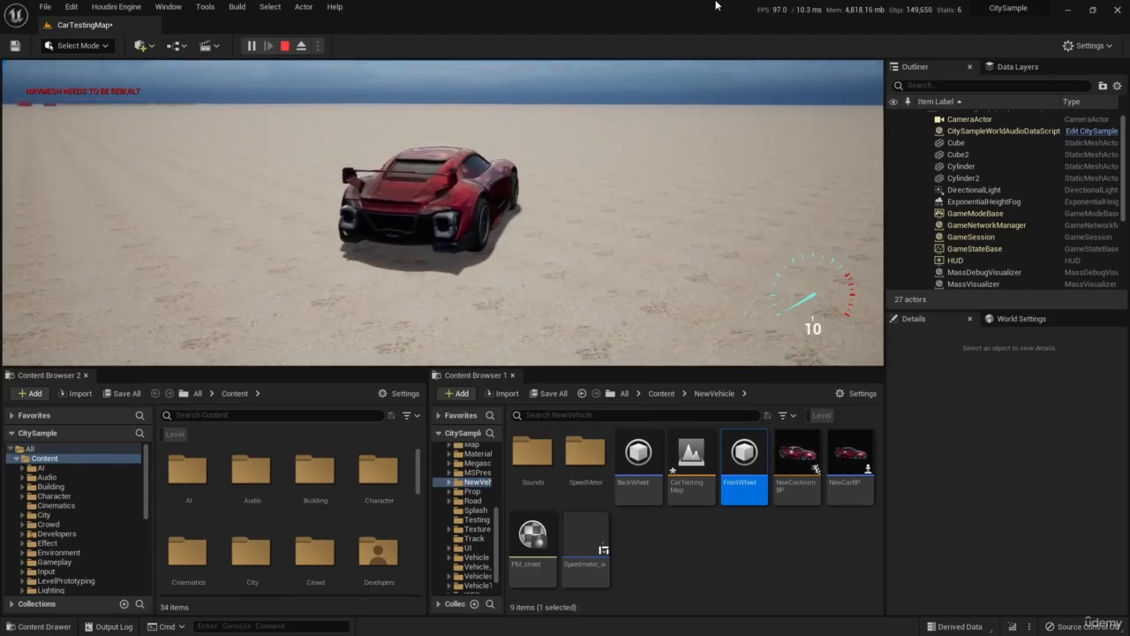
pyautogui.click(281, 47)
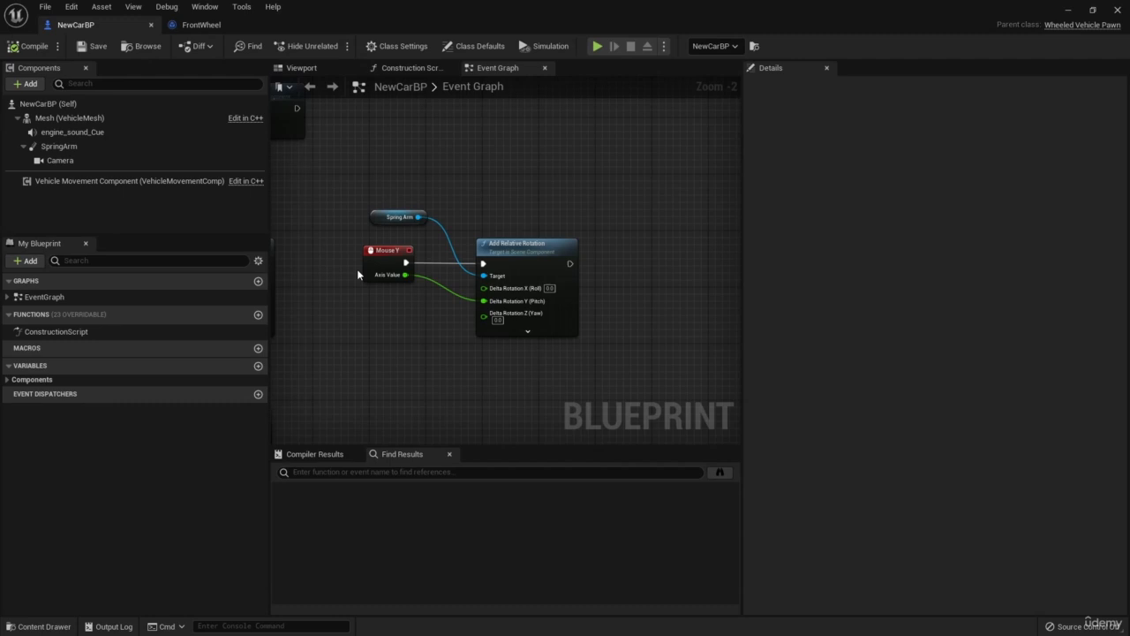
# Review the whole Steering Curve of NewCarBP's Vehicle Movement Component, from the first key to the last.
pyautogui.scroll(2, 356, 268)
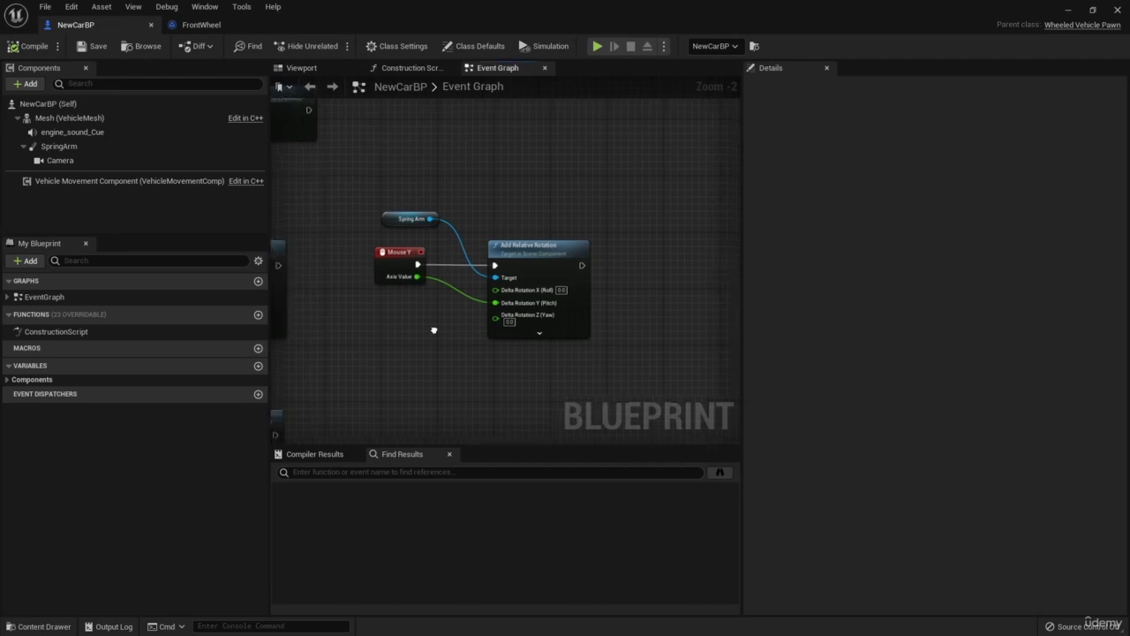
pyautogui.click(142, 181)
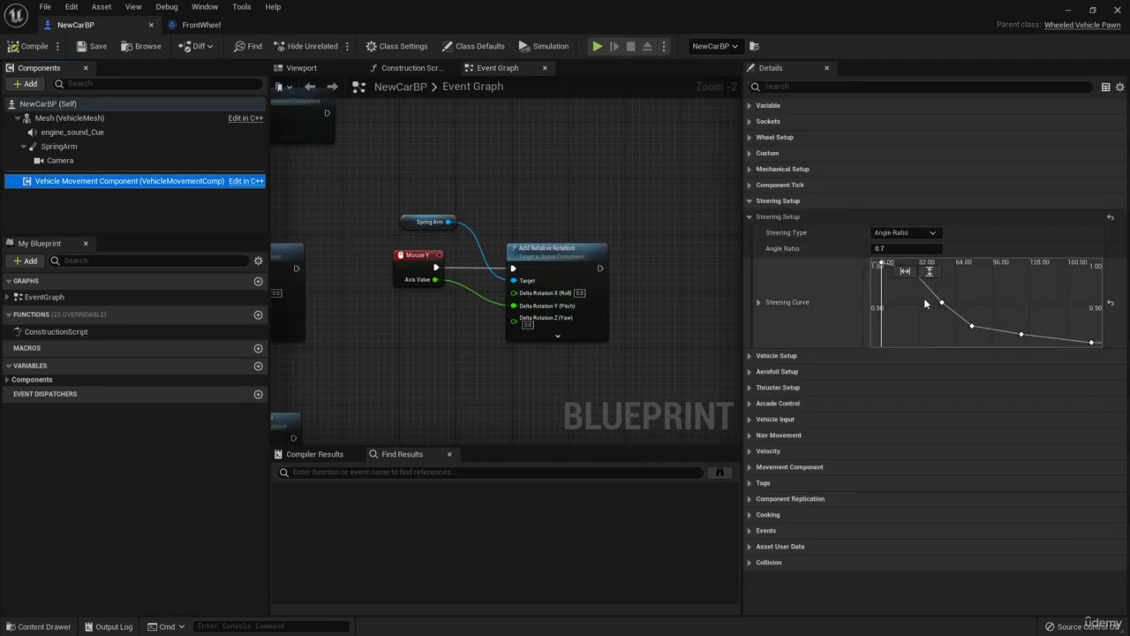
pyautogui.moveTo(945, 308); pyautogui.dragTo(925, 333, button='right')
pyautogui.scroll(-3, 965, 312)
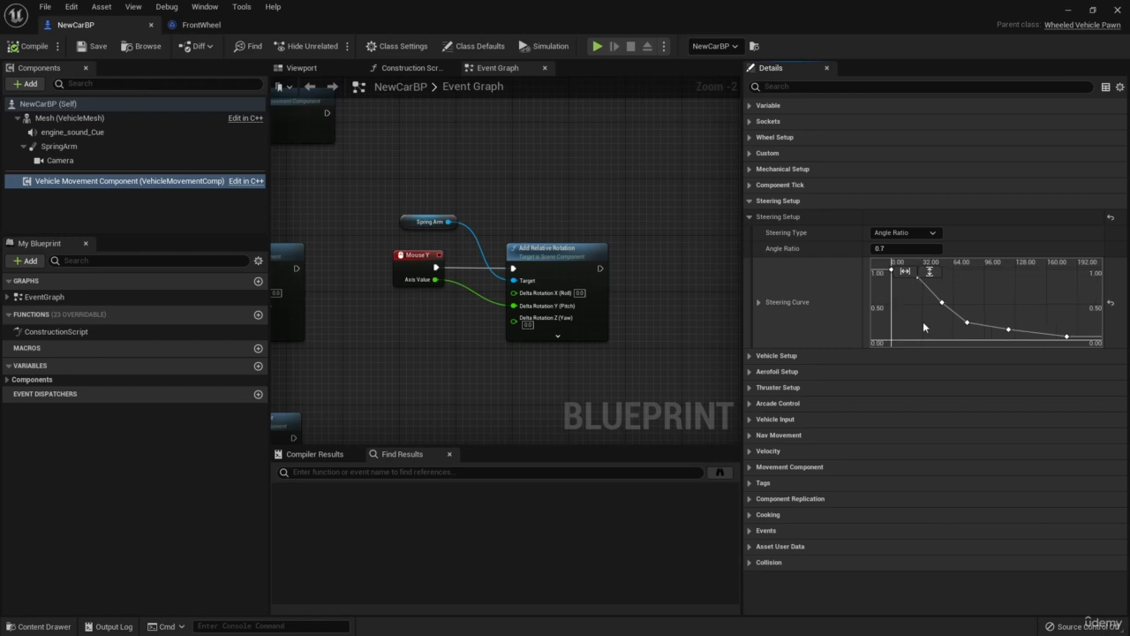
pyautogui.moveTo(923, 322)
pyautogui.mouseDown(button='right')
pyautogui.moveTo(939, 311)
pyautogui.moveTo(935, 320)
pyautogui.mouseUp(button='right')
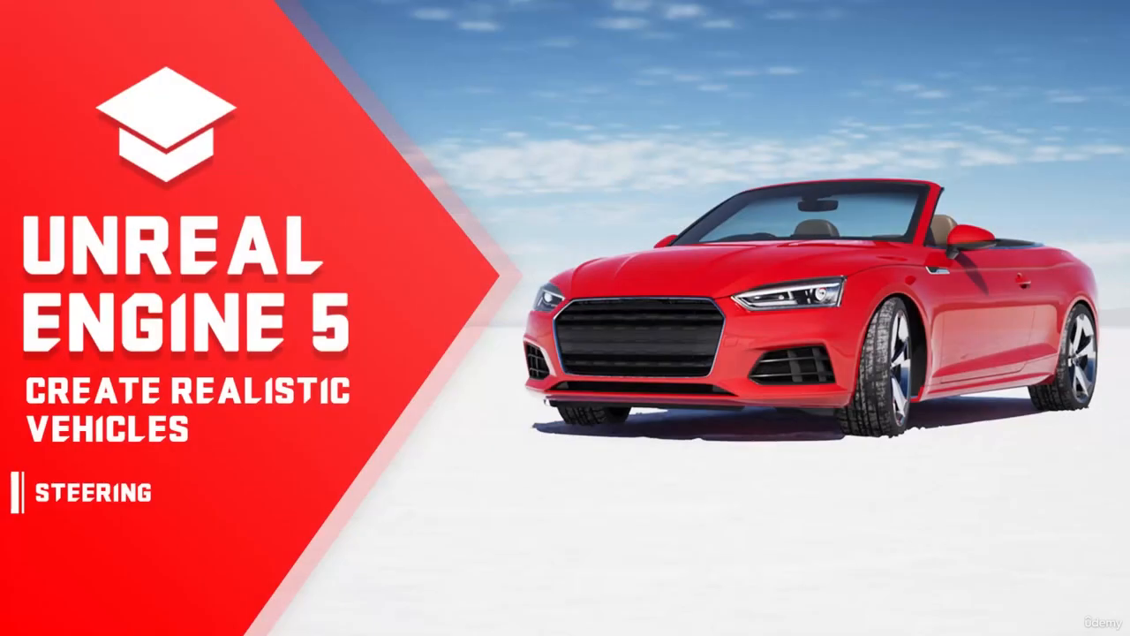